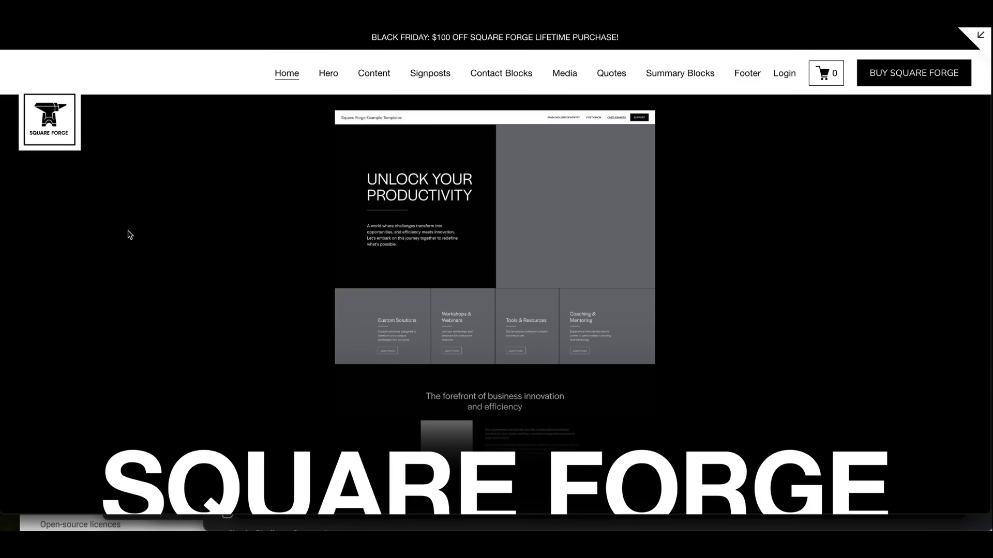
- Scroll through the homepage preview, then exit it back to the editor's pages list
{"action": "scroll", "coordinate": [291, 294], "scroll_direction": "down", "scroll_amount": 15}
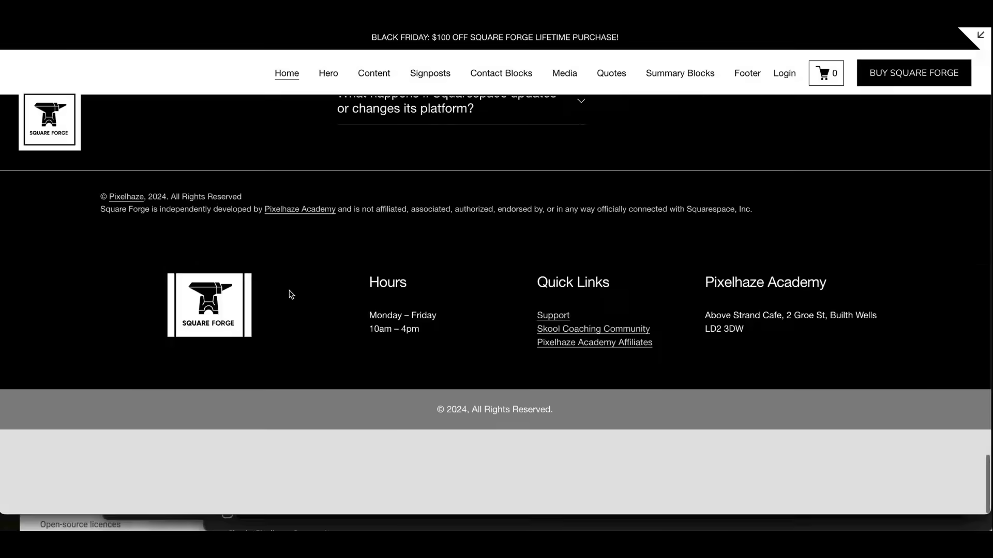
{"action": "scroll", "coordinate": [291, 294], "scroll_direction": "up", "scroll_amount": 3}
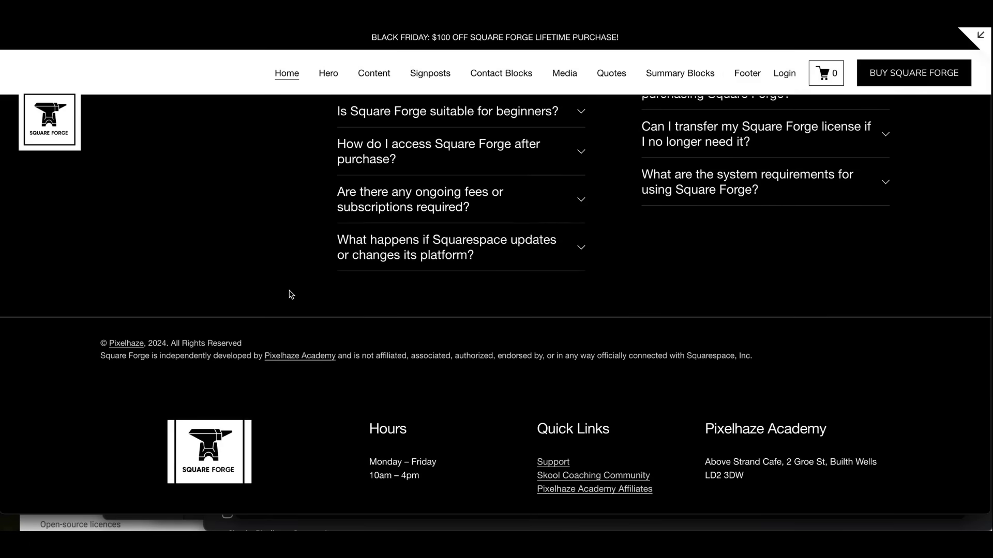
{"action": "scroll", "coordinate": [439, 292], "scroll_direction": "down", "scroll_amount": 1}
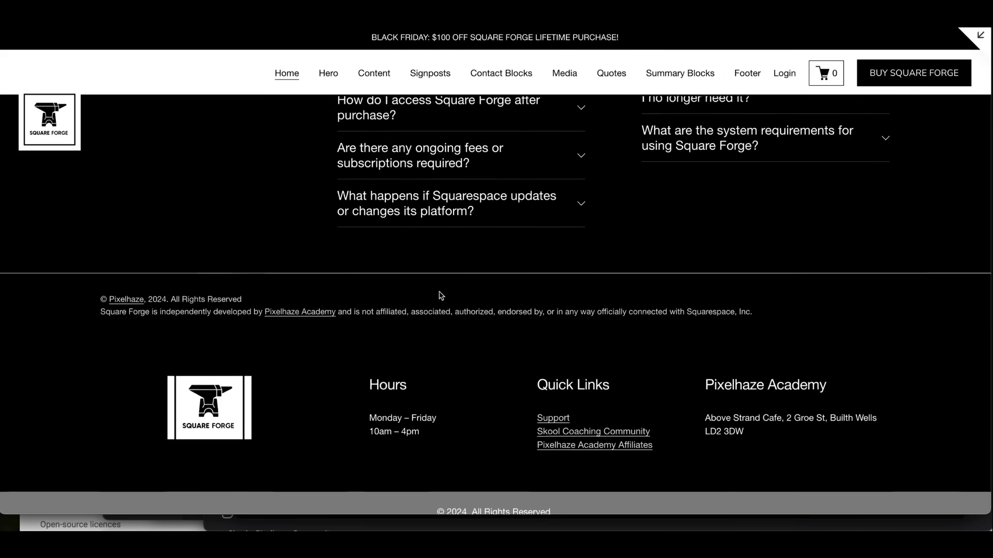
{"action": "scroll", "coordinate": [438, 294], "scroll_direction": "up", "scroll_amount": 4}
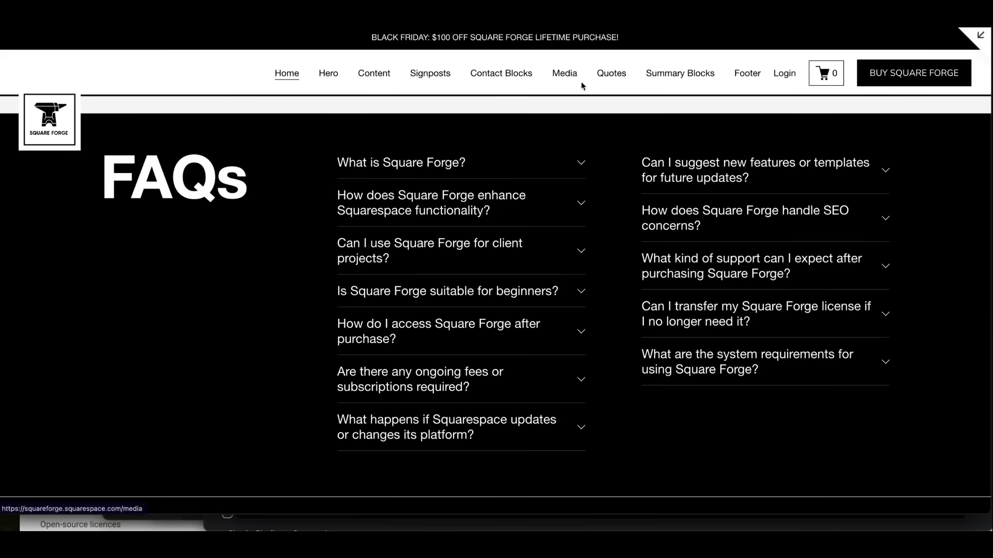
{"action": "mouse_move", "coordinate": [575, 76]}
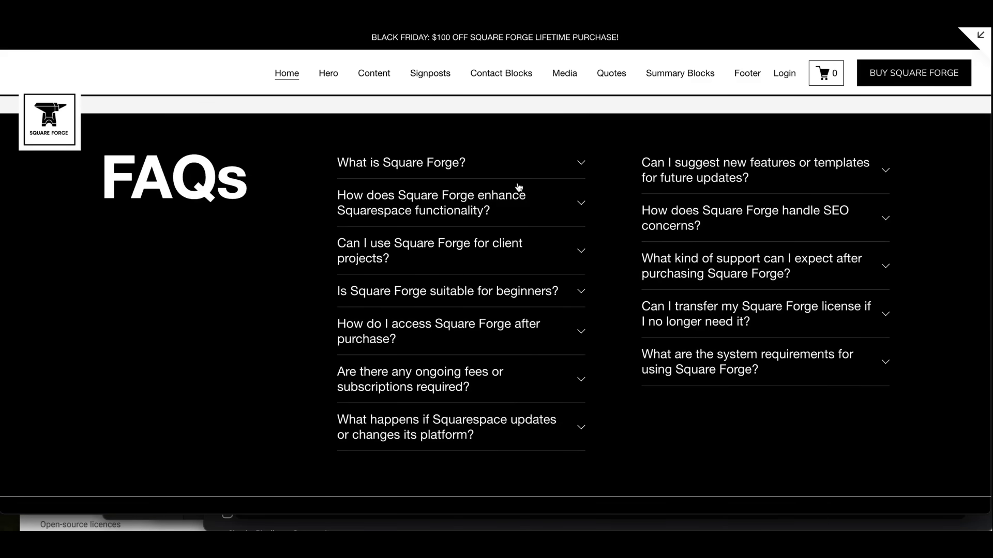
{"action": "scroll", "coordinate": [519, 187], "scroll_direction": "up", "scroll_amount": 1}
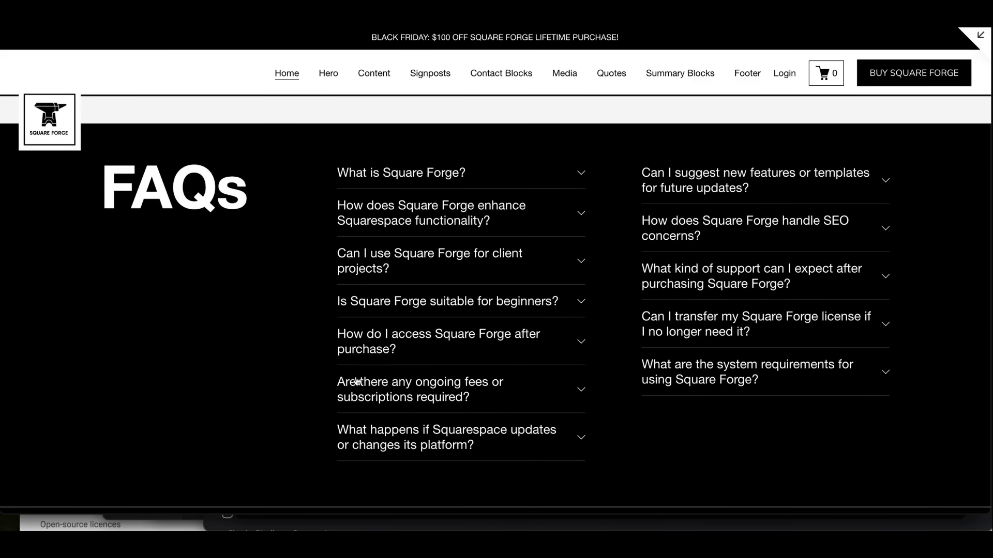
{"action": "scroll", "coordinate": [558, 282], "scroll_direction": "up", "scroll_amount": 20}
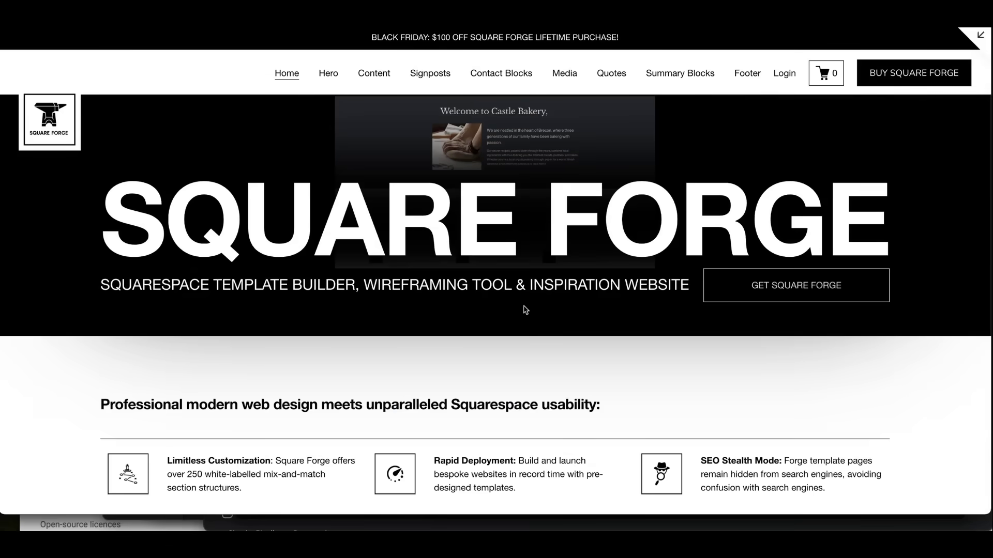
{"action": "scroll", "coordinate": [470, 290], "scroll_direction": "down", "scroll_amount": 15}
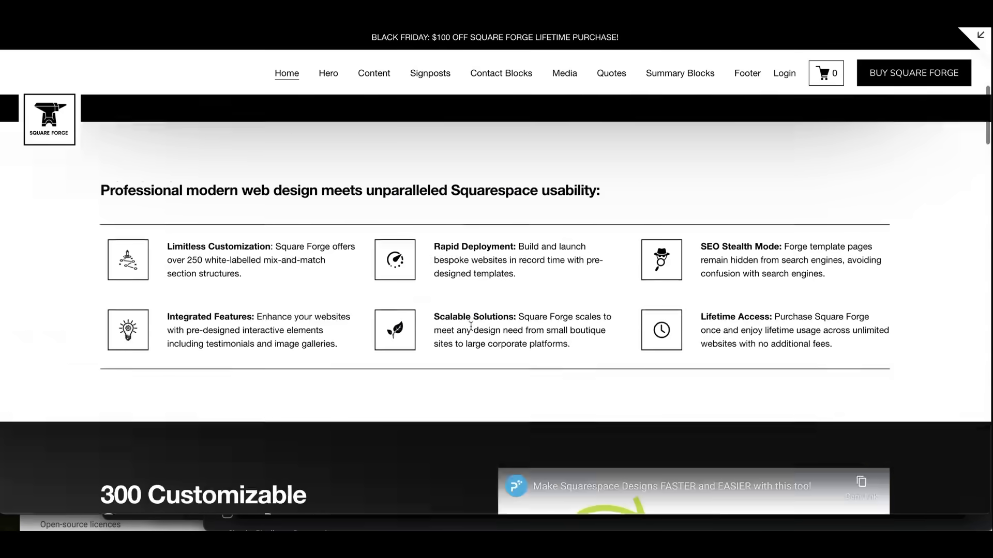
{"action": "scroll", "coordinate": [470, 328], "scroll_direction": "down", "scroll_amount": 8}
{"action": "scroll", "coordinate": [470, 328], "scroll_direction": "up", "scroll_amount": 15}
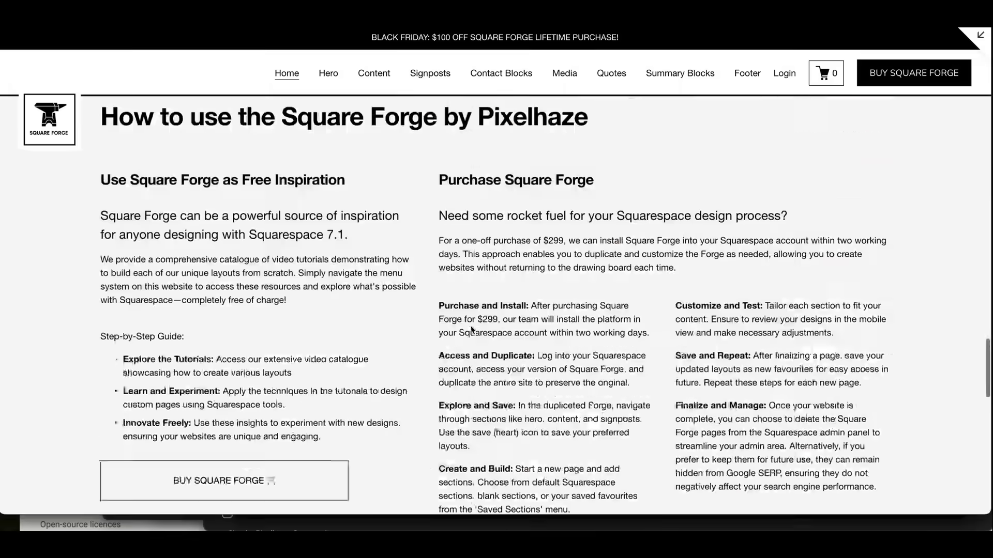
{"action": "scroll", "coordinate": [471, 329], "scroll_direction": "up", "scroll_amount": 15}
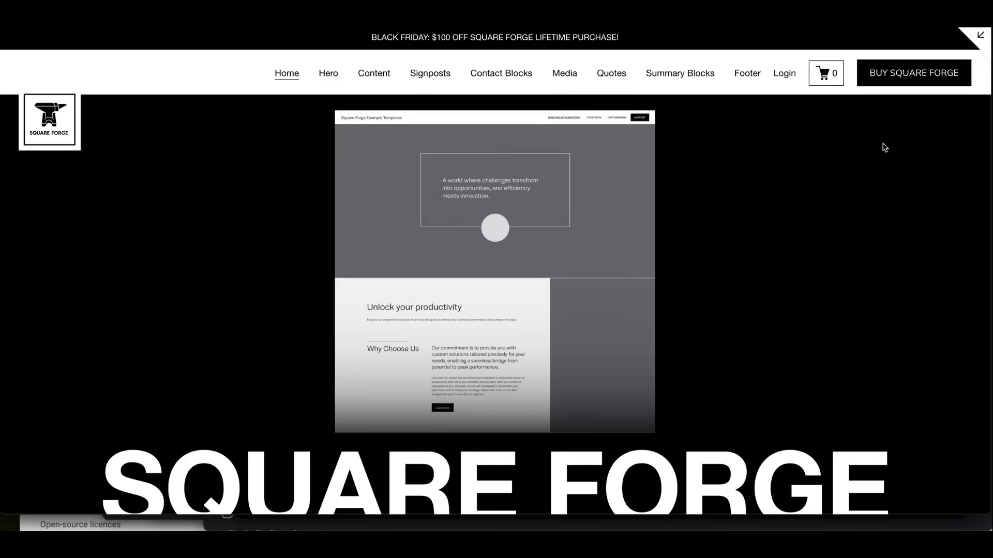
{"action": "left_click", "coordinate": [978, 37]}
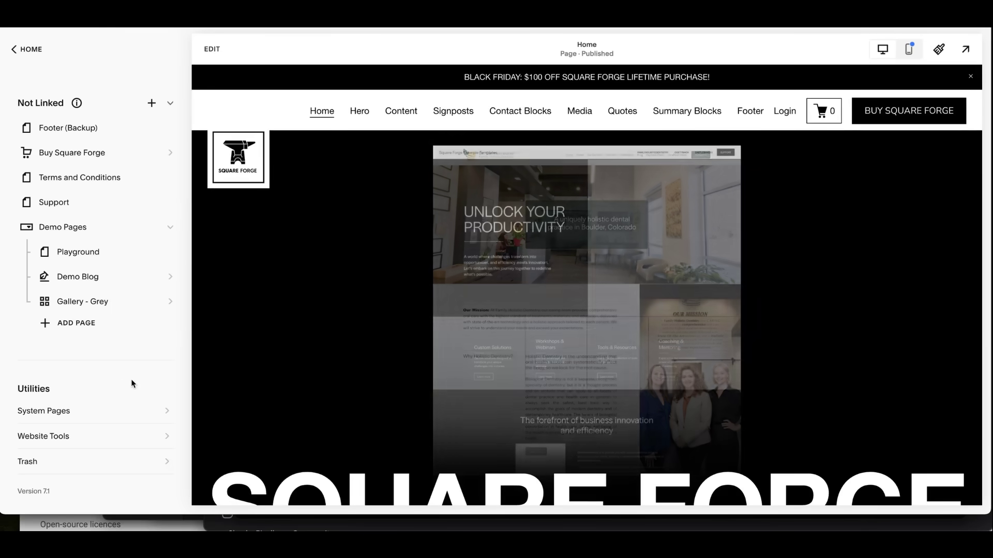
- Open the Playground demo page in edit mode and scroll to the eagle image section
{"action": "scroll", "coordinate": [131, 379], "scroll_direction": "up", "scroll_amount": 4}
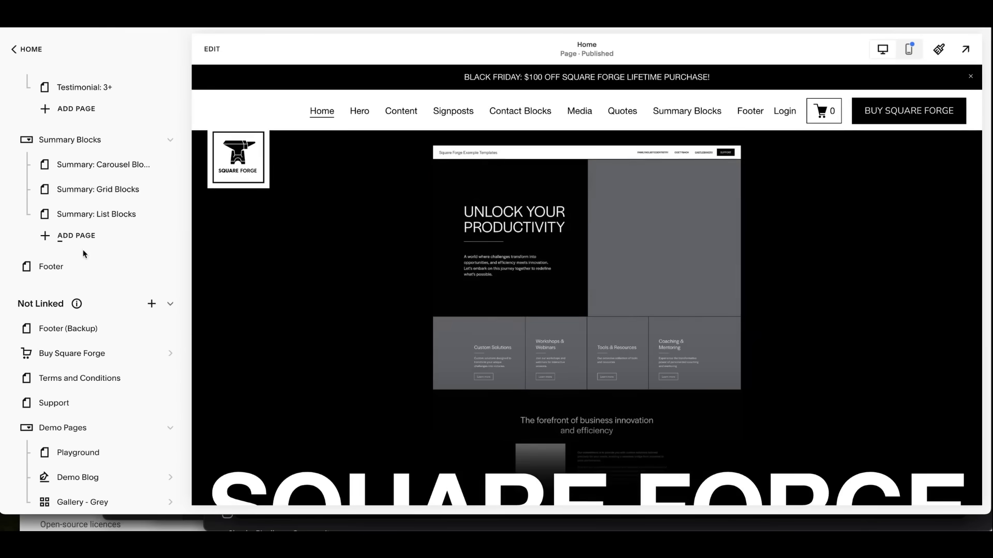
{"action": "scroll", "coordinate": [97, 249], "scroll_direction": "down", "scroll_amount": 4}
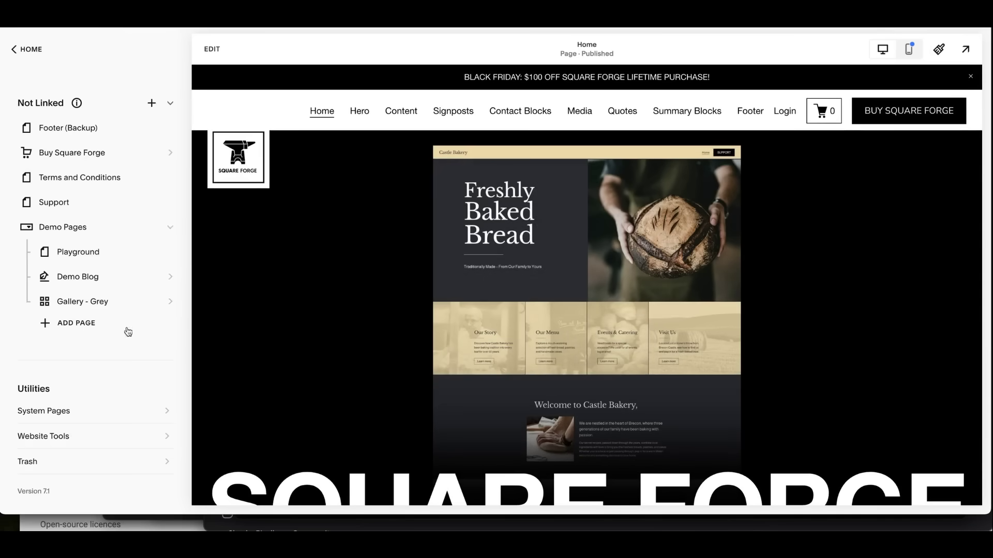
{"action": "left_click", "coordinate": [87, 253]}
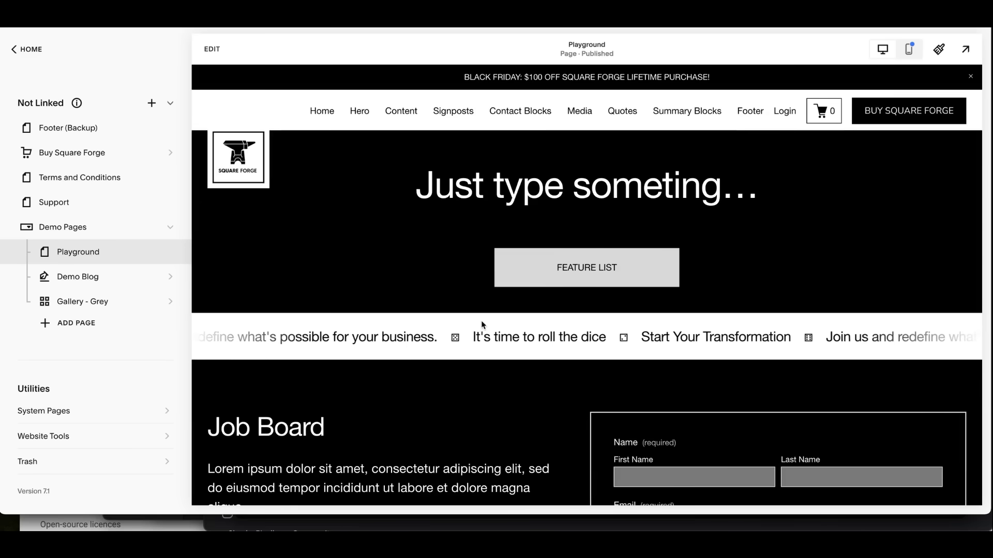
{"action": "scroll", "coordinate": [482, 325], "scroll_direction": "down", "scroll_amount": 8}
{"action": "scroll", "coordinate": [483, 325], "scroll_direction": "down", "scroll_amount": 5}
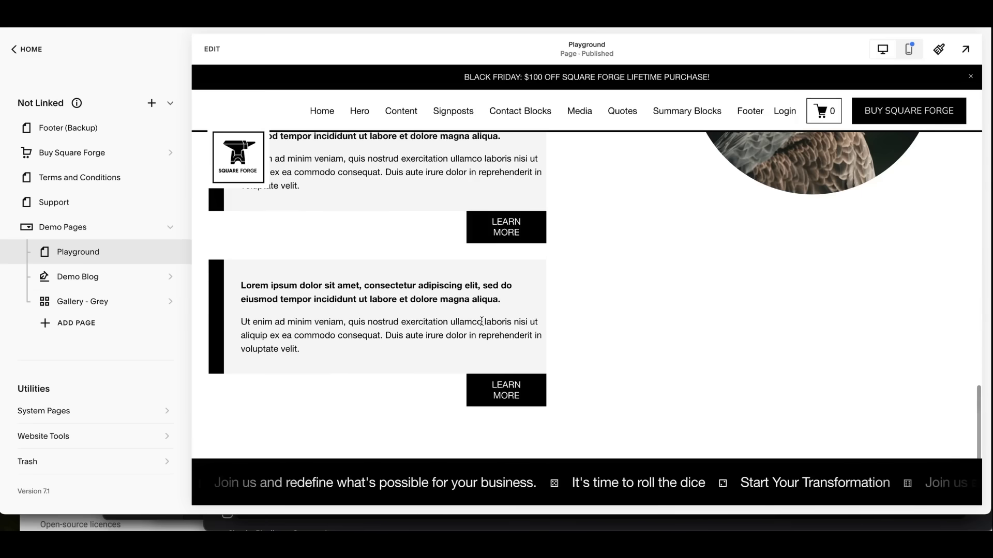
{"action": "left_click", "coordinate": [212, 48]}
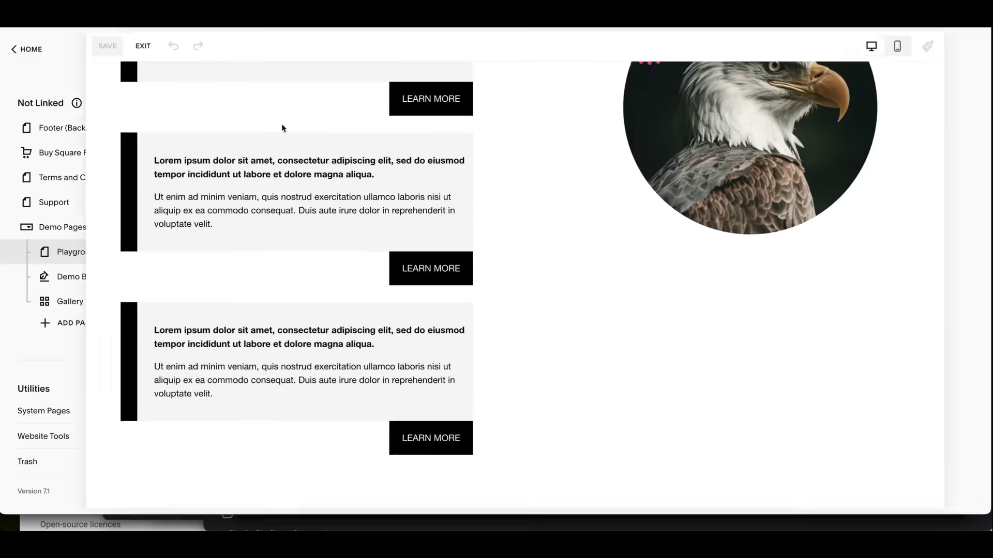
{"action": "scroll", "coordinate": [680, 291], "scroll_direction": "down", "scroll_amount": 4}
{"action": "scroll", "coordinate": [680, 287], "scroll_direction": "up", "scroll_amount": 3}
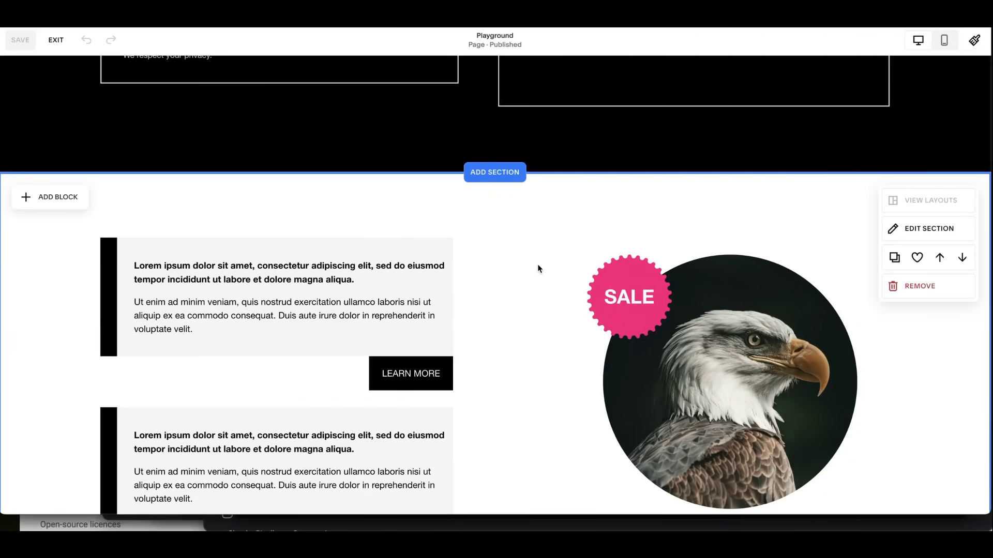
{"action": "scroll", "coordinate": [724, 310], "scroll_direction": "down", "scroll_amount": 3}
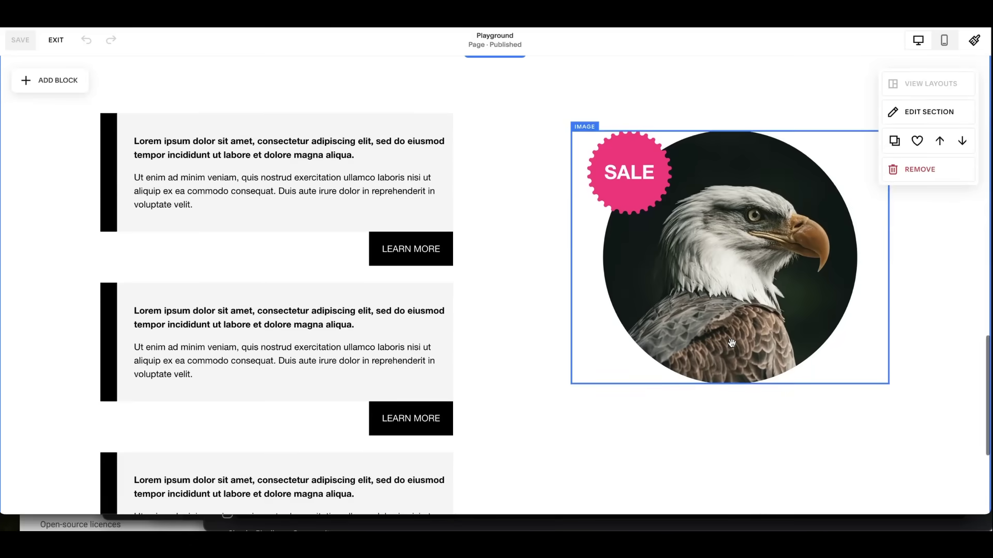
- Name the eagle image section's anchor link 'features' and copy the #features link
{"action": "left_click", "coordinate": [942, 113]}
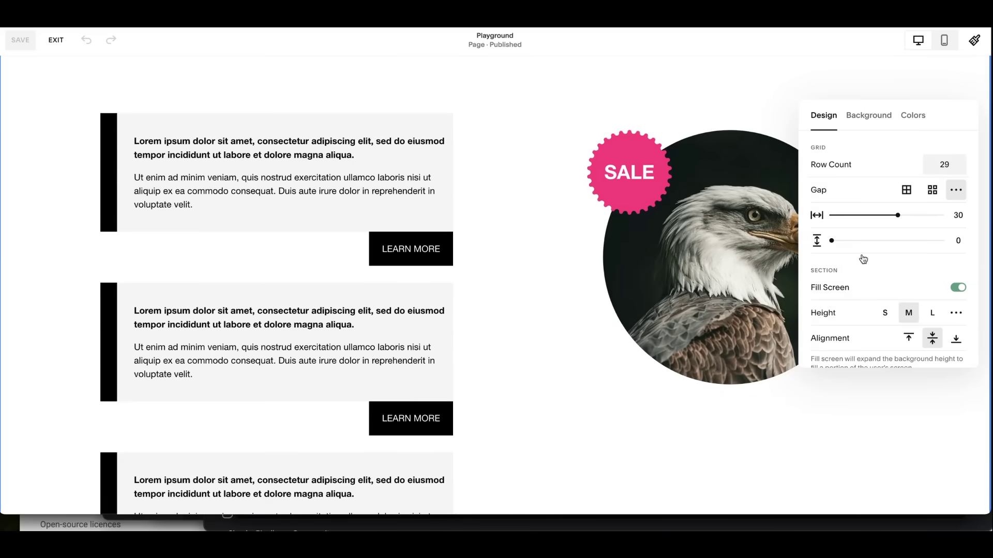
{"action": "scroll", "coordinate": [871, 290], "scroll_direction": "down", "scroll_amount": 2}
{"action": "scroll", "coordinate": [871, 290], "scroll_direction": "down", "scroll_amount": 1}
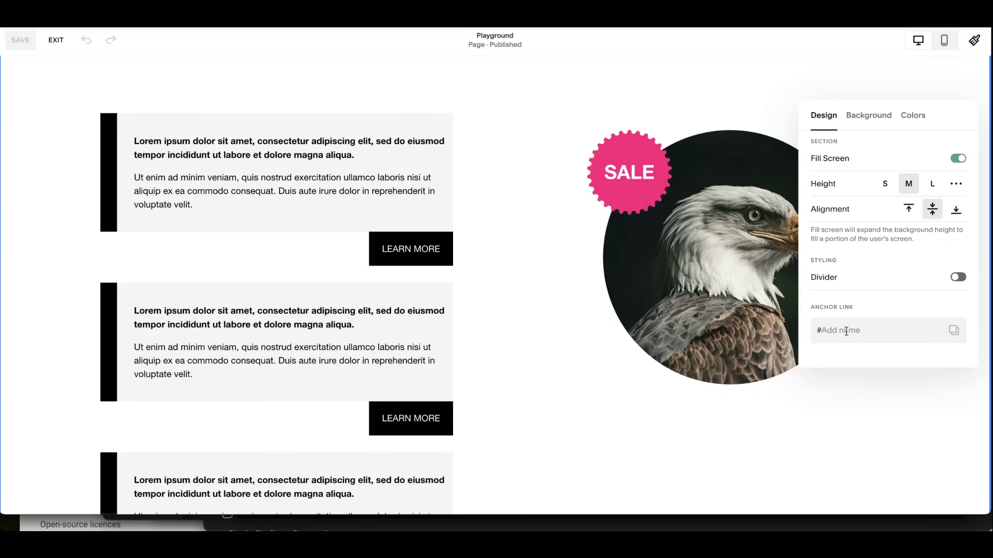
{"action": "left_click_drag", "start_coordinate": [823, 312], "coordinate": [860, 309]}
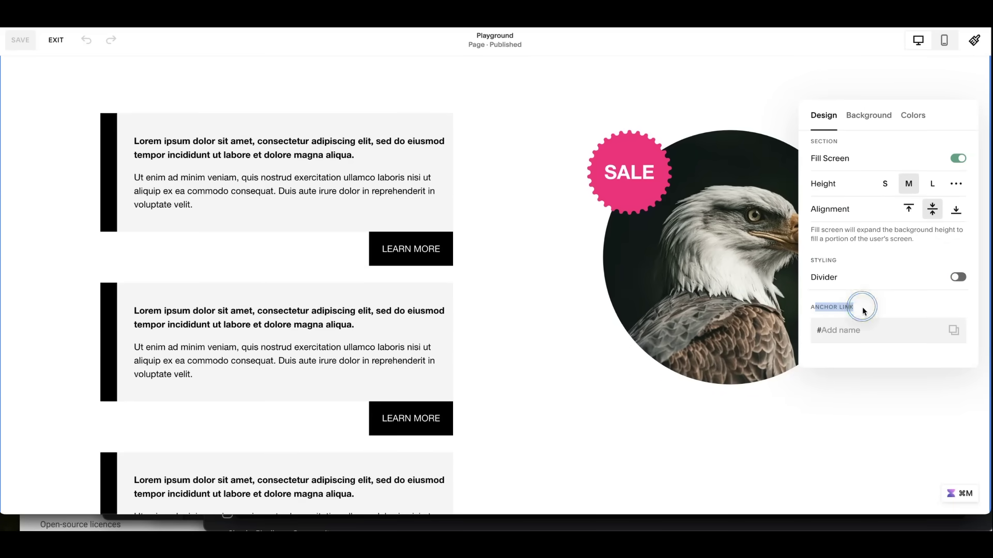
{"action": "left_click", "coordinate": [863, 313]}
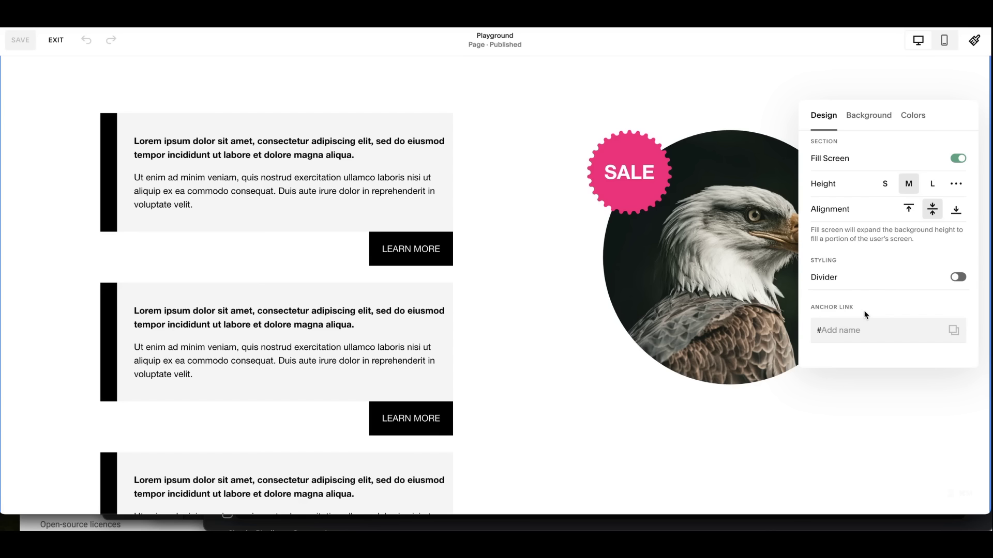
{"action": "left_click", "coordinate": [822, 335]}
{"action": "type", "text": "features"}
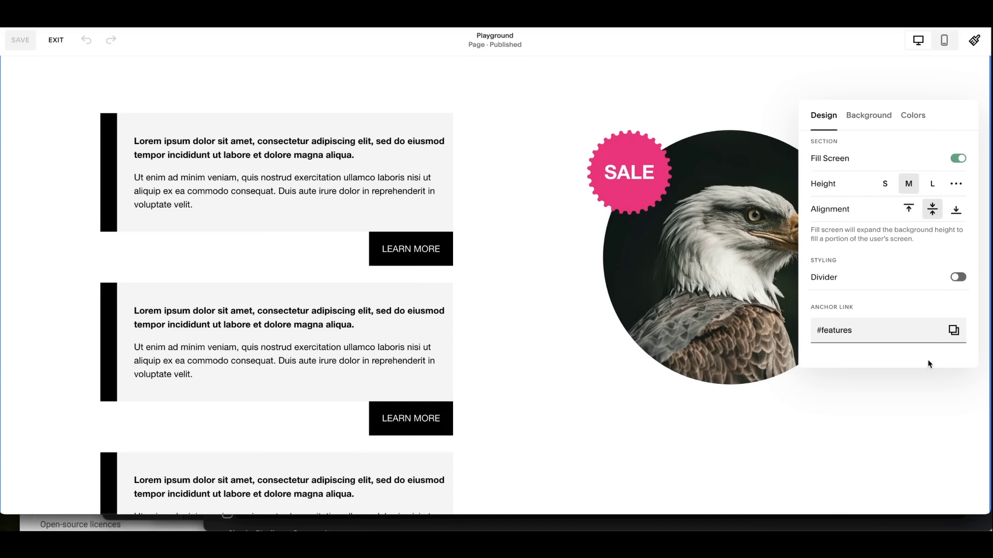
{"action": "left_click", "coordinate": [928, 361]}
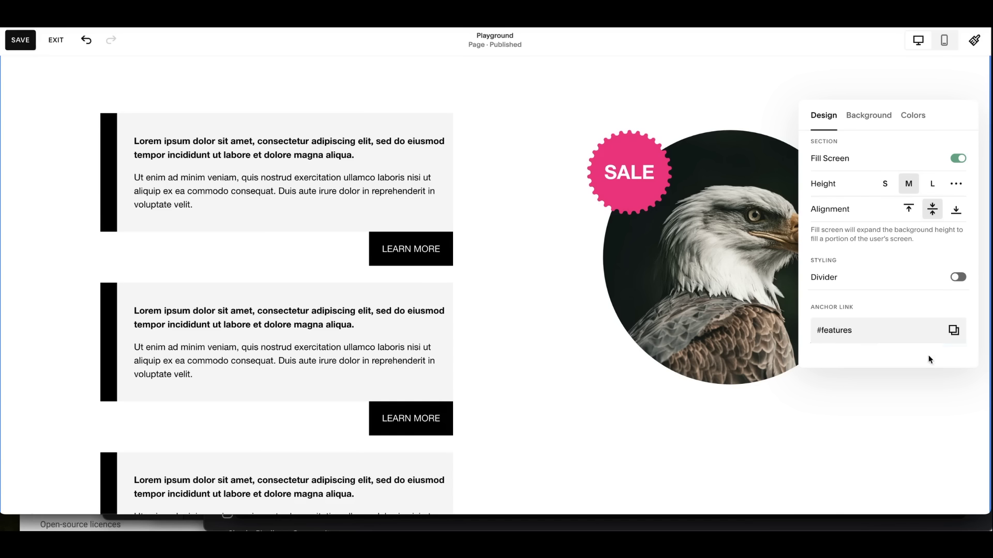
{"action": "left_click", "coordinate": [955, 331]}
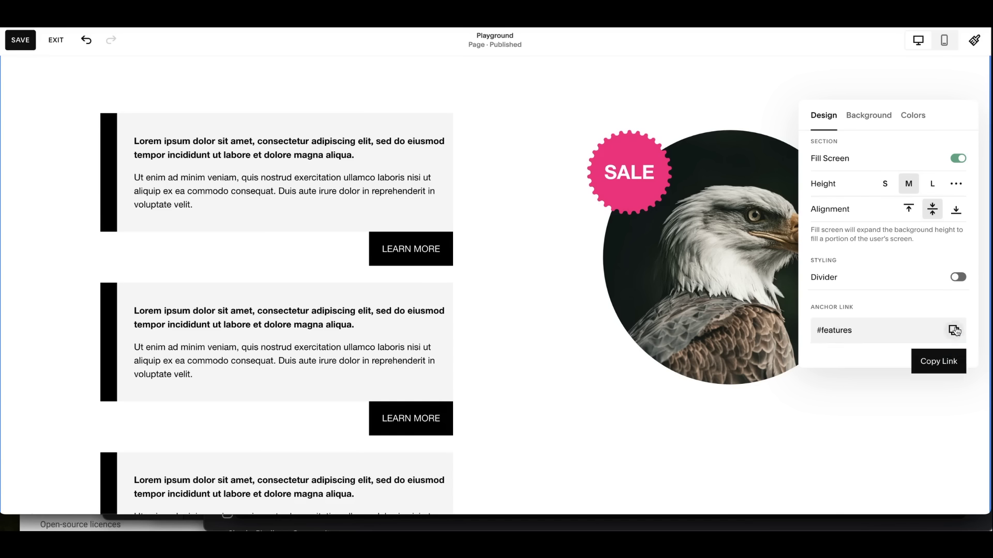
{"action": "left_click", "coordinate": [953, 334]}
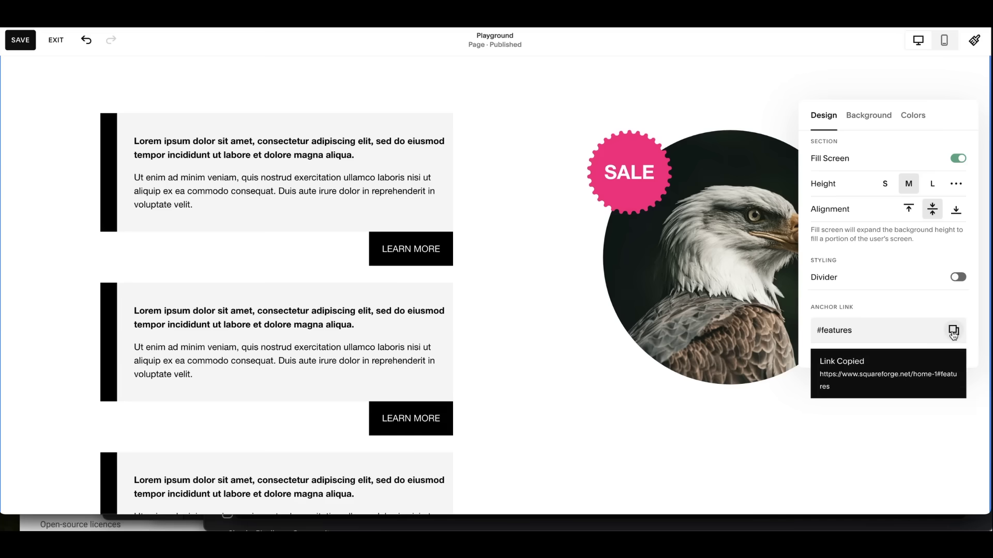
{"action": "left_click", "coordinate": [506, 150]}
- Delete the hero's Feature List button and insert a new button block
{"action": "scroll", "coordinate": [506, 162], "scroll_direction": "down", "scroll_amount": 10}
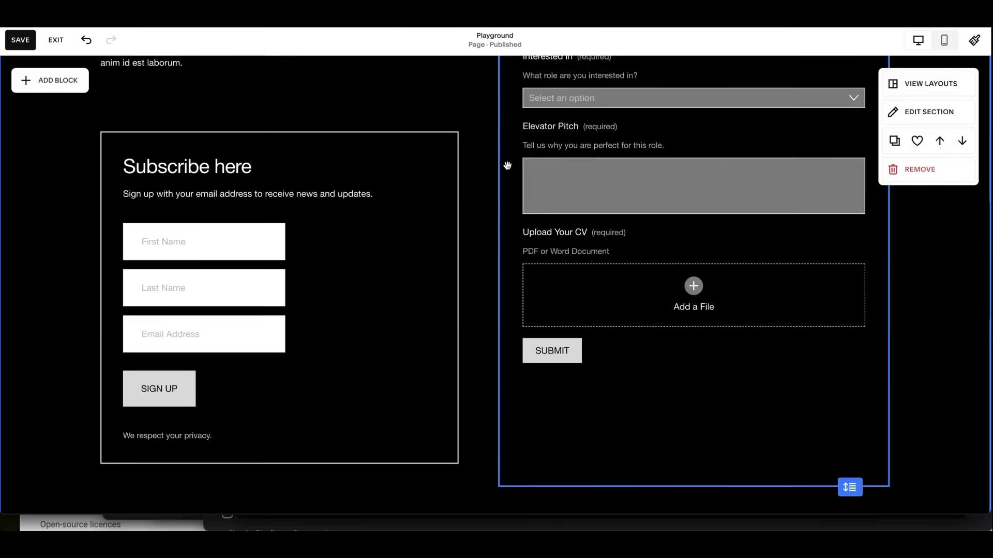
{"action": "scroll", "coordinate": [506, 164], "scroll_direction": "up", "scroll_amount": 4}
{"action": "scroll", "coordinate": [506, 165], "scroll_direction": "up", "scroll_amount": 5}
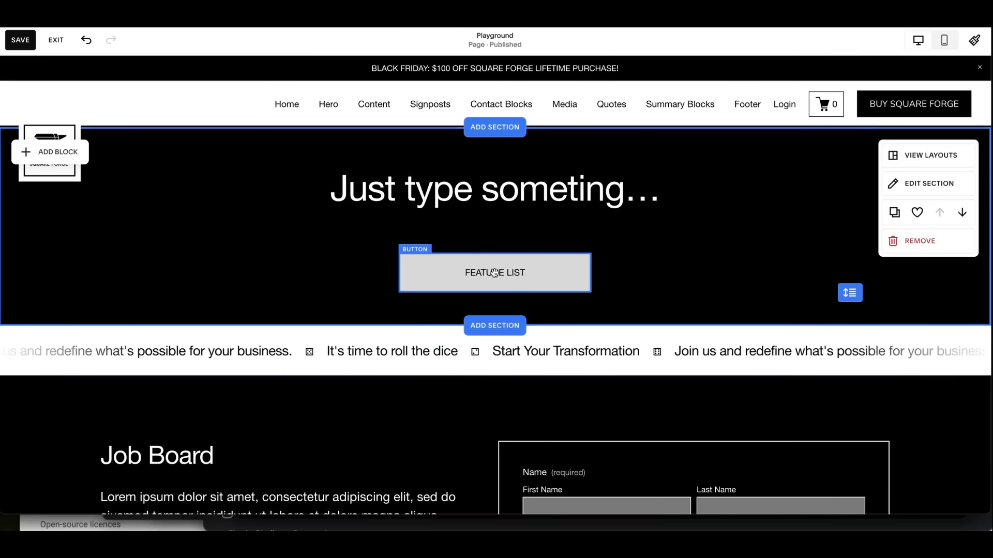
{"action": "left_click", "coordinate": [558, 280]}
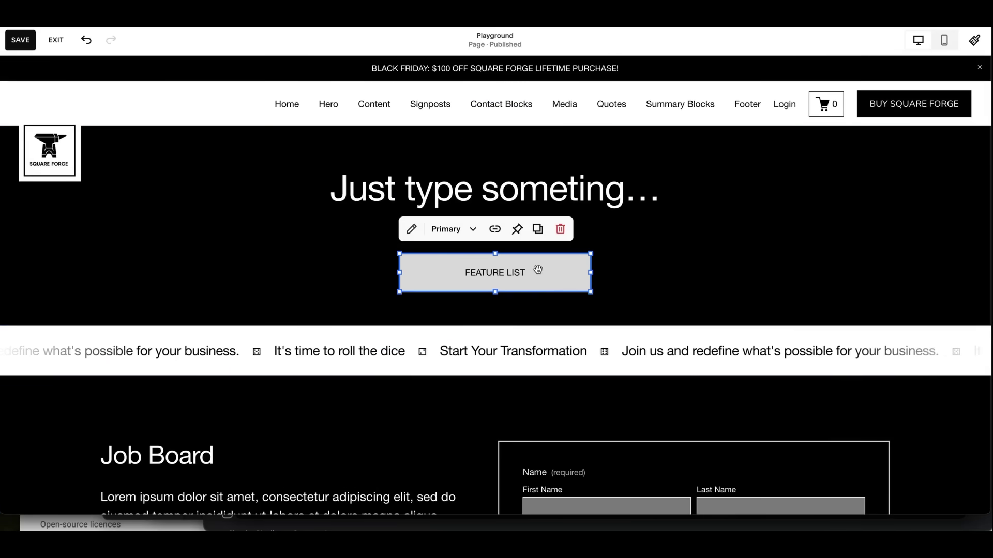
{"action": "left_click", "coordinate": [560, 229]}
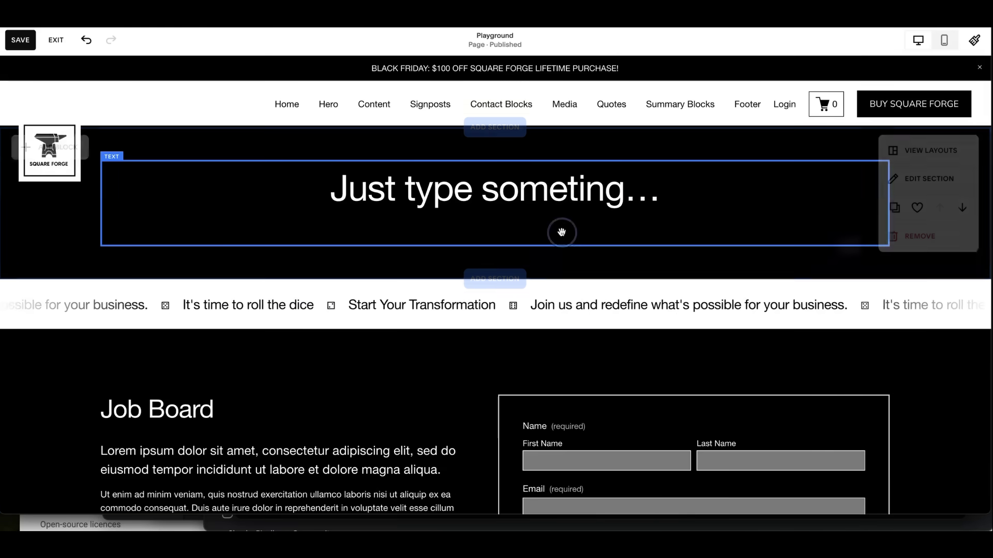
{"action": "left_click", "coordinate": [66, 88]}
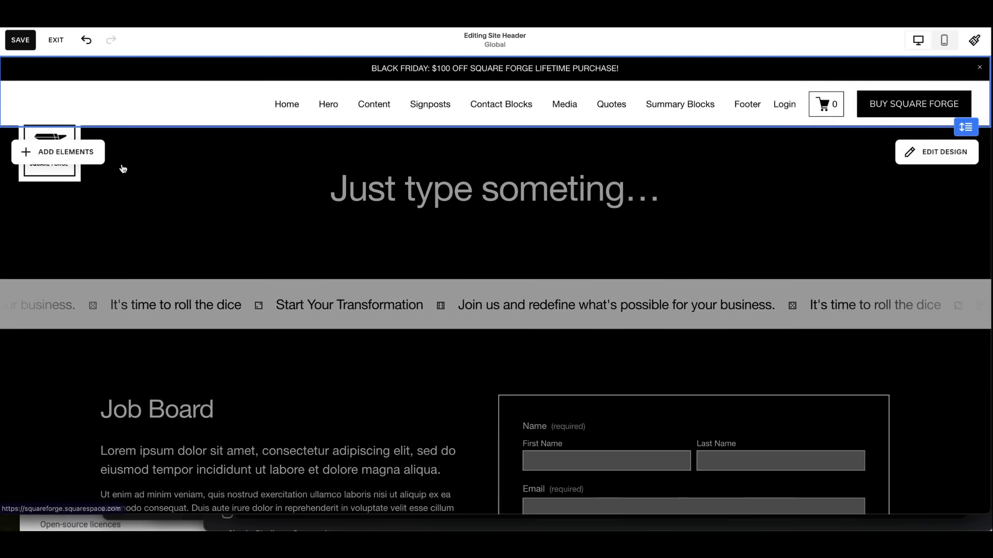
{"action": "left_click", "coordinate": [140, 179]}
{"action": "left_click", "coordinate": [79, 150]}
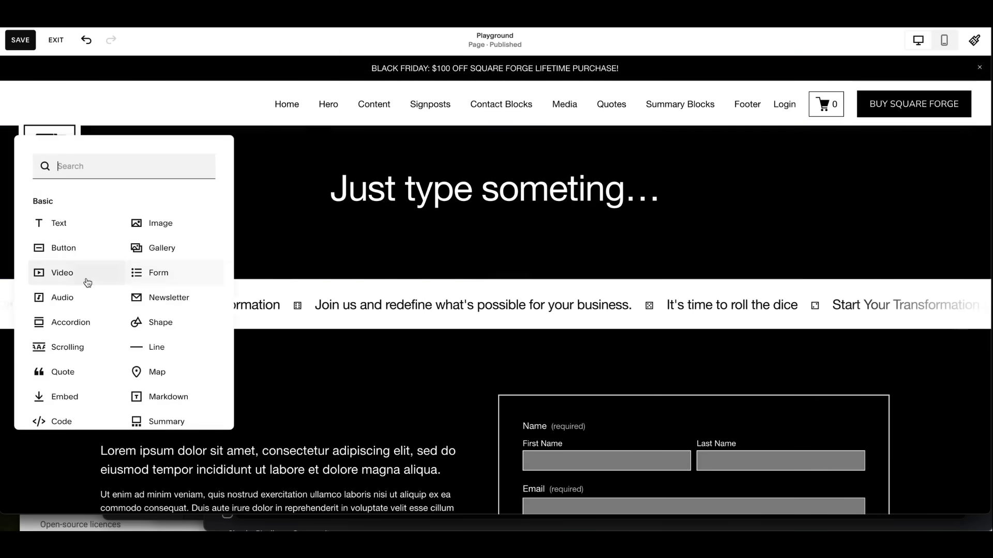
{"action": "left_click", "coordinate": [72, 256]}
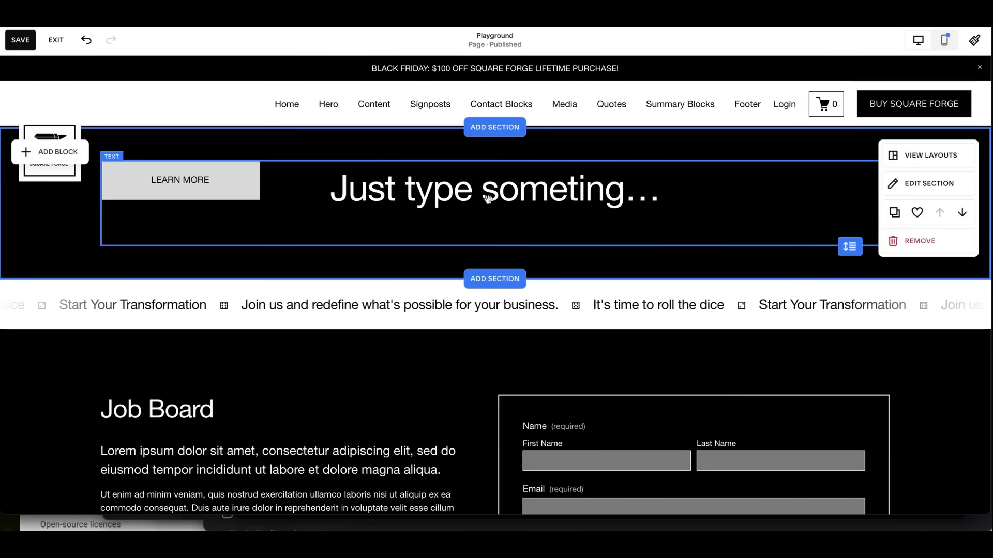
- Move the new Learn More button to the centre of the hero
{"action": "double_click", "coordinate": [520, 195]}
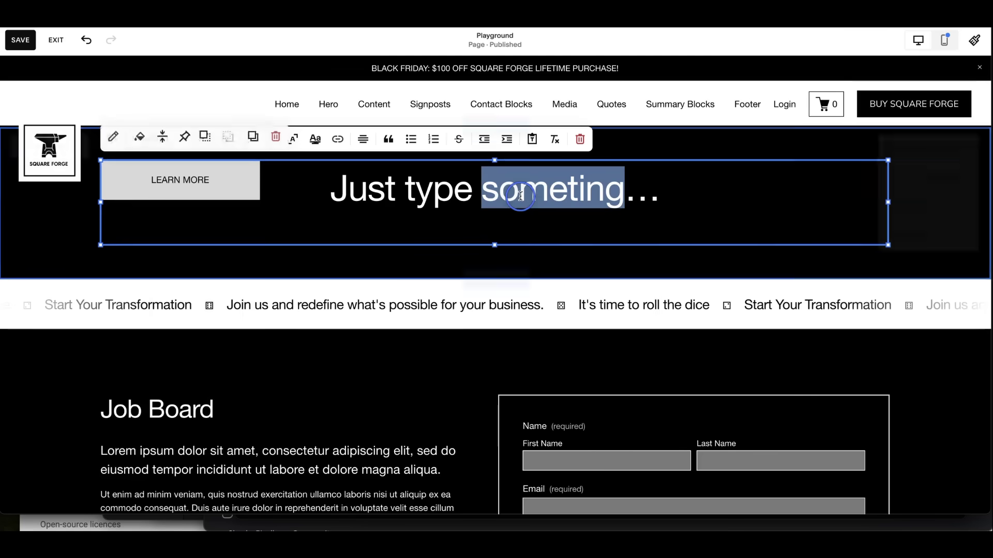
{"action": "left_click", "coordinate": [339, 140]}
{"action": "left_click", "coordinate": [278, 207]}
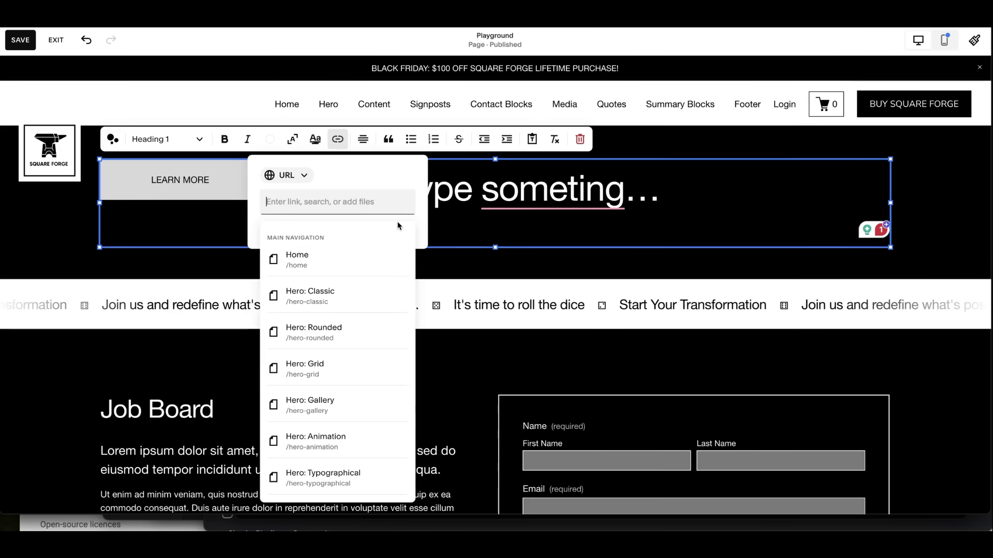
{"action": "left_click", "coordinate": [156, 205]}
{"action": "left_click", "coordinate": [278, 264]}
{"action": "left_click_drag", "start_coordinate": [215, 182], "coordinate": [478, 253]}
- Give the Learn More button the Tertiary outline style and narrow it
{"action": "left_click", "coordinate": [435, 207]}
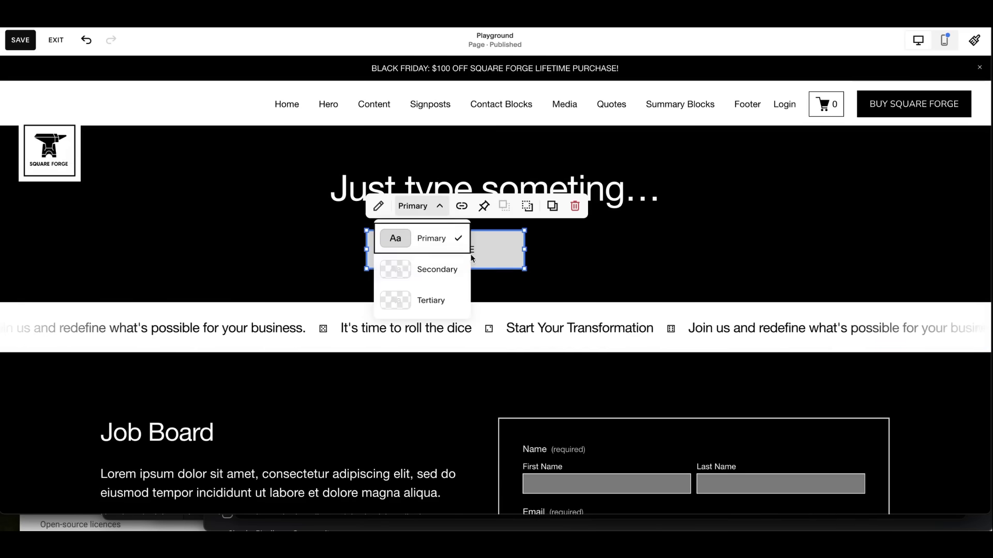
{"action": "left_click", "coordinate": [449, 299]}
{"action": "left_click", "coordinate": [269, 220]}
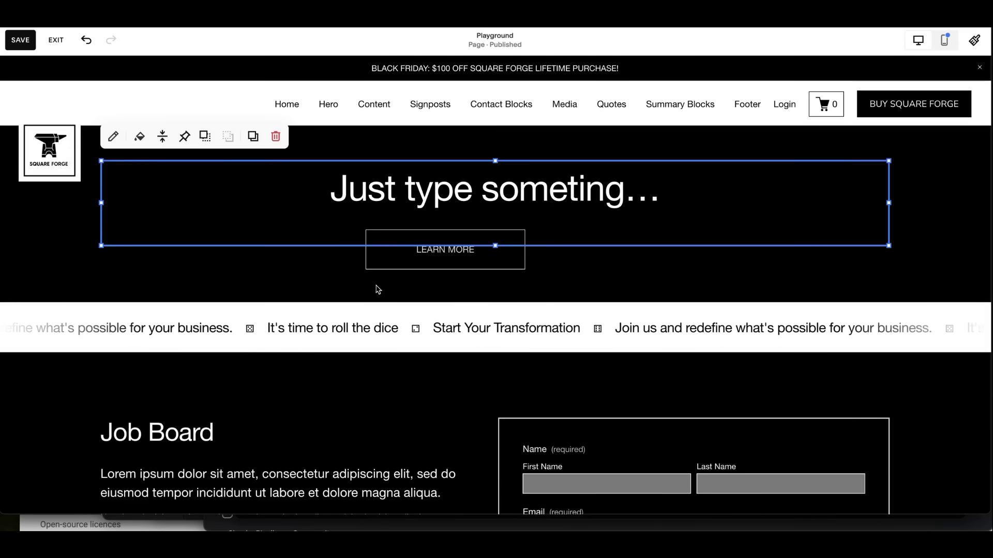
{"action": "left_click", "coordinate": [372, 278]}
{"action": "left_click", "coordinate": [477, 250]}
{"action": "left_click_drag", "start_coordinate": [526, 233], "coordinate": [393, 268]}
{"action": "left_click", "coordinate": [506, 269]}
- Set the hero section's custom vertical grid gap to 0
{"action": "left_click", "coordinate": [417, 234]}
{"action": "left_click", "coordinate": [505, 284]}
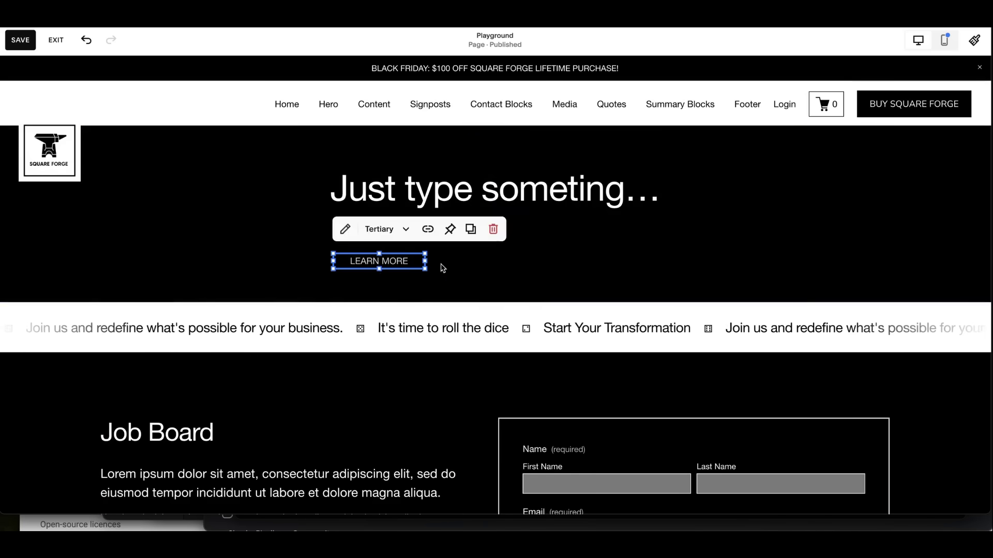
{"action": "left_click", "coordinate": [454, 265]}
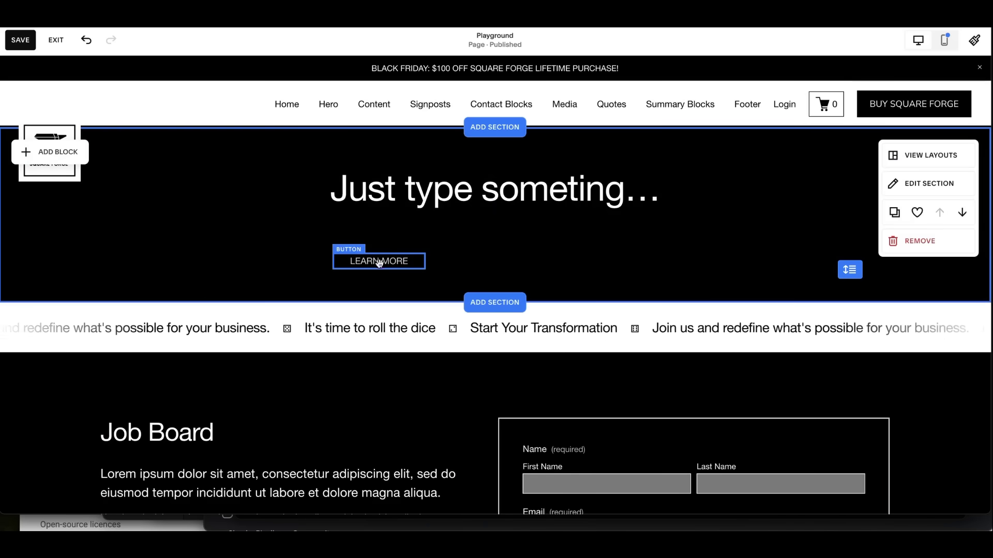
{"action": "left_click", "coordinate": [936, 192]}
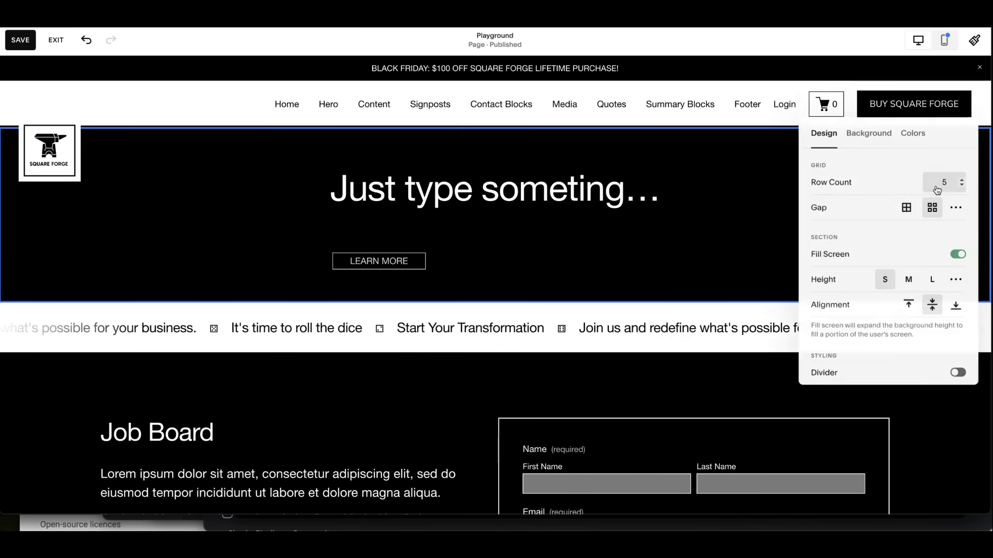
{"action": "left_click", "coordinate": [956, 208]}
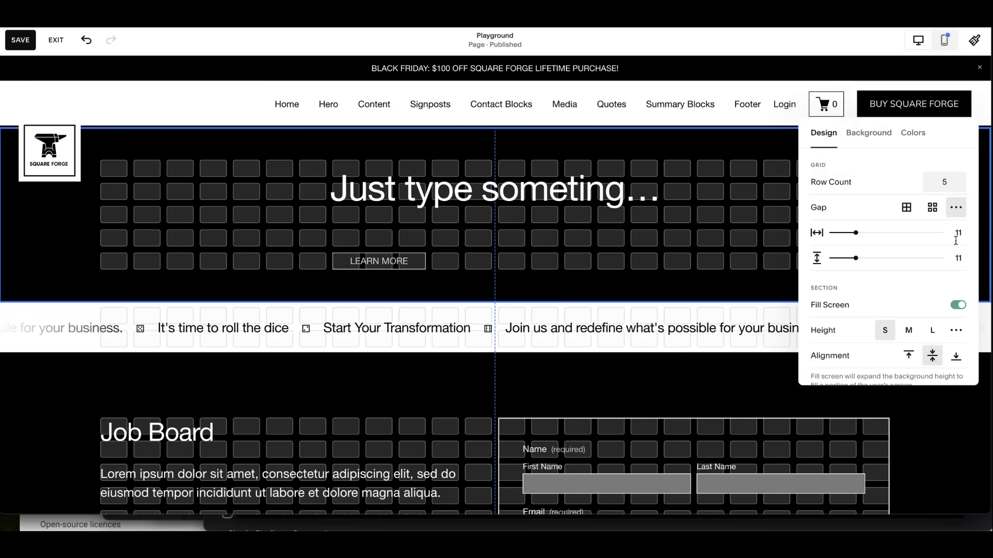
{"action": "left_click_drag", "start_coordinate": [855, 258], "coordinate": [823, 274]}
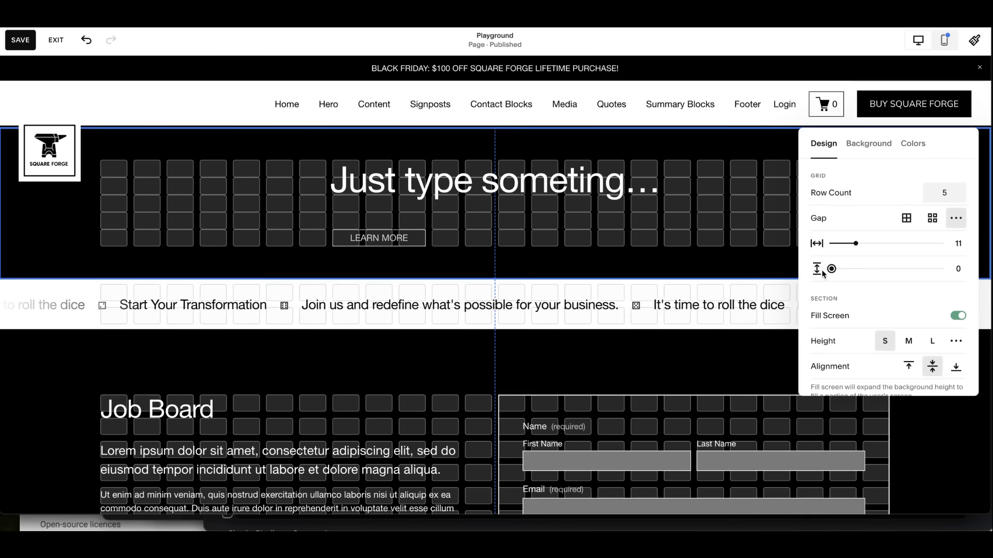
{"action": "left_click", "coordinate": [728, 255]}
- Move the Learn More button back up and centre it under the heading
{"action": "left_click", "coordinate": [388, 235]}
{"action": "left_click_drag", "start_coordinate": [386, 233], "coordinate": [440, 247]}
{"action": "left_click", "coordinate": [492, 235]}
{"action": "left_click", "coordinate": [560, 291]}
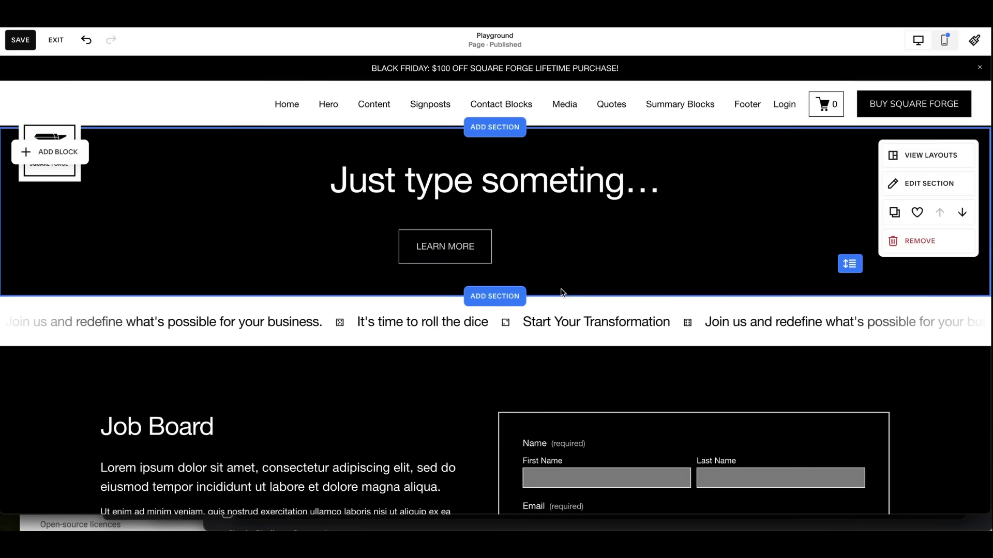
- Relabel the button 'Features', duplicate it, and place the copy beside the original
{"action": "double_click", "coordinate": [466, 253]}
{"action": "left_click", "coordinate": [577, 296]}
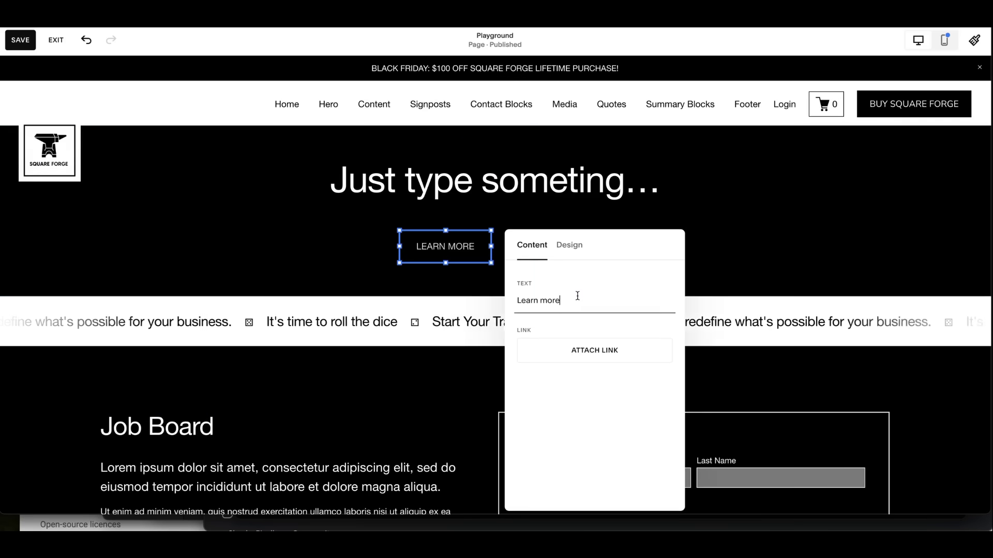
{"action": "key", "text": "ctrl+a"}
{"action": "type", "text": "Fea"}
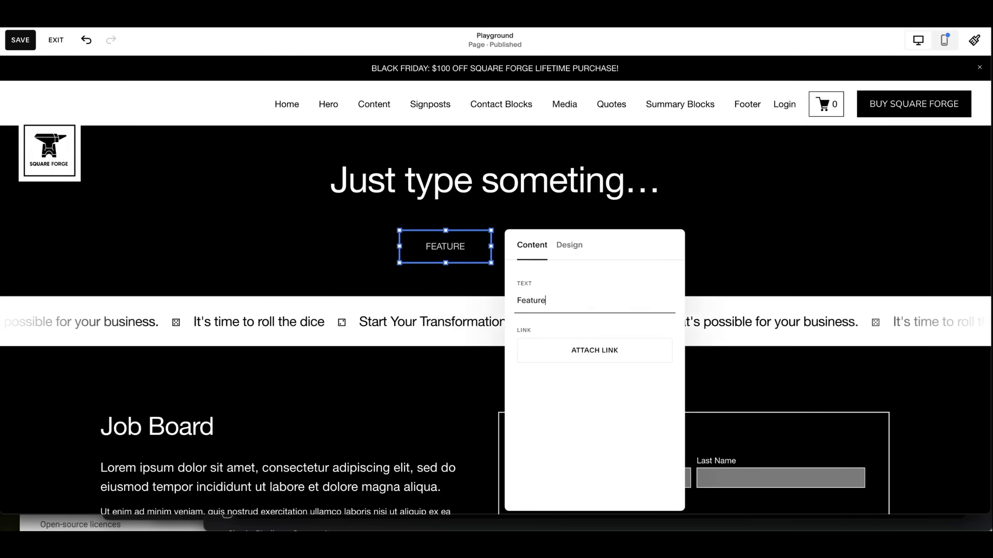
{"action": "left_click", "coordinate": [312, 240]}
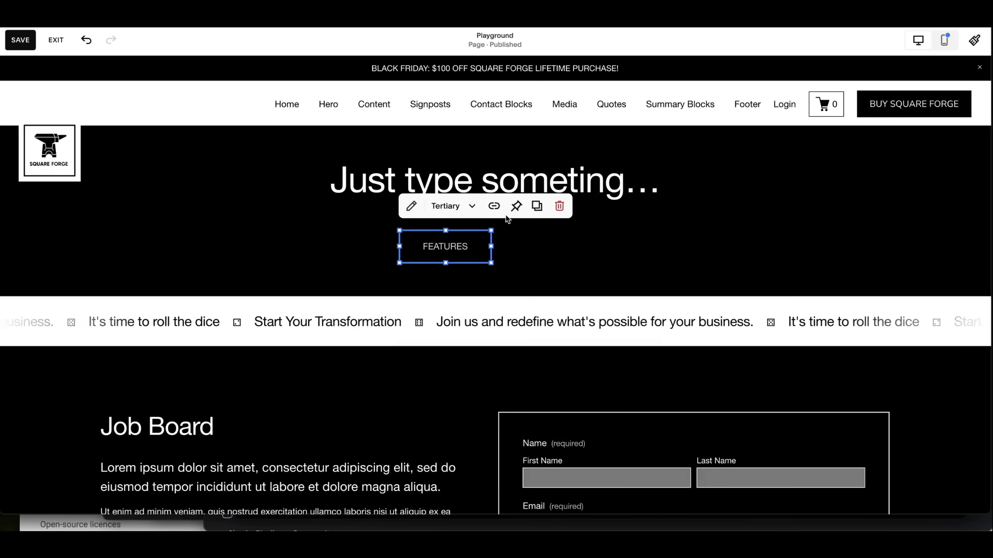
{"action": "left_click", "coordinate": [536, 205]}
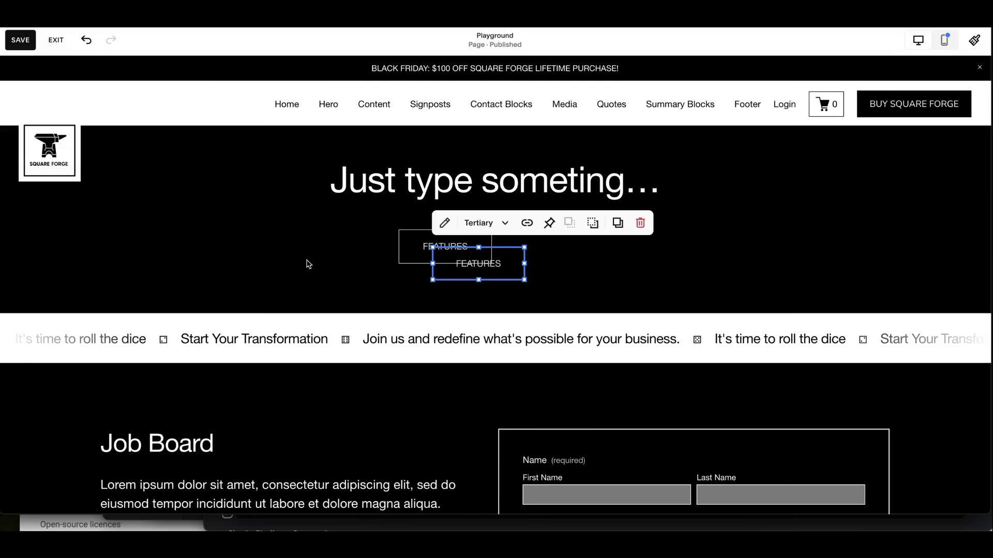
{"action": "left_click", "coordinate": [305, 261]}
{"action": "left_click_drag", "start_coordinate": [508, 269], "coordinate": [569, 255]}
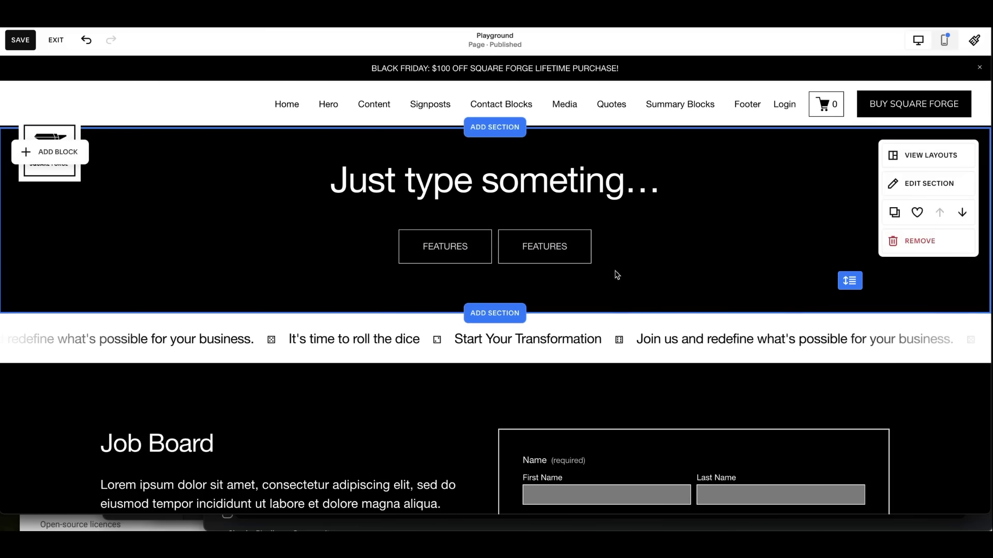
- Rename the first button's label to 'Job Board'
{"action": "double_click", "coordinate": [458, 246]}
{"action": "left_click", "coordinate": [563, 306]}
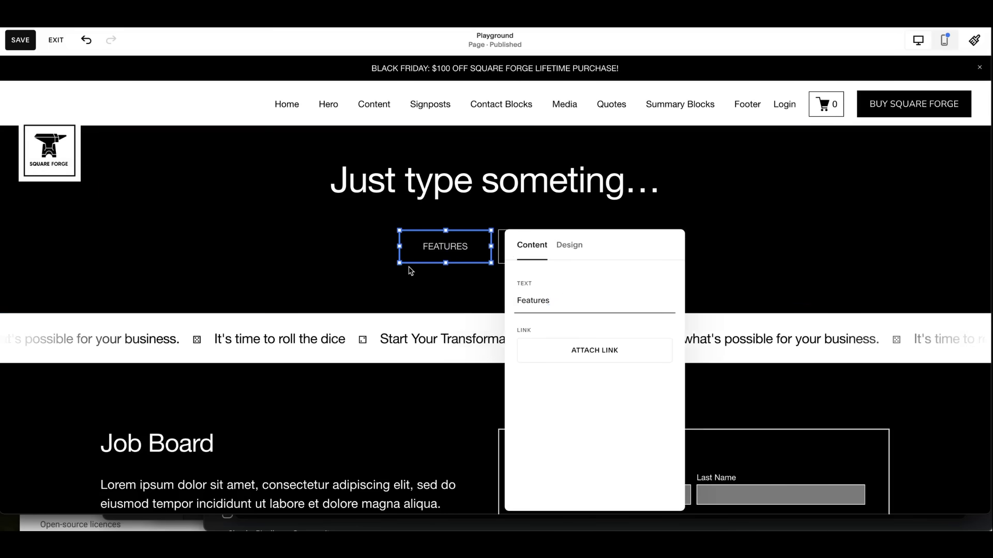
{"action": "key", "text": "ctrl+a"}
{"action": "type", "text": "Job"}
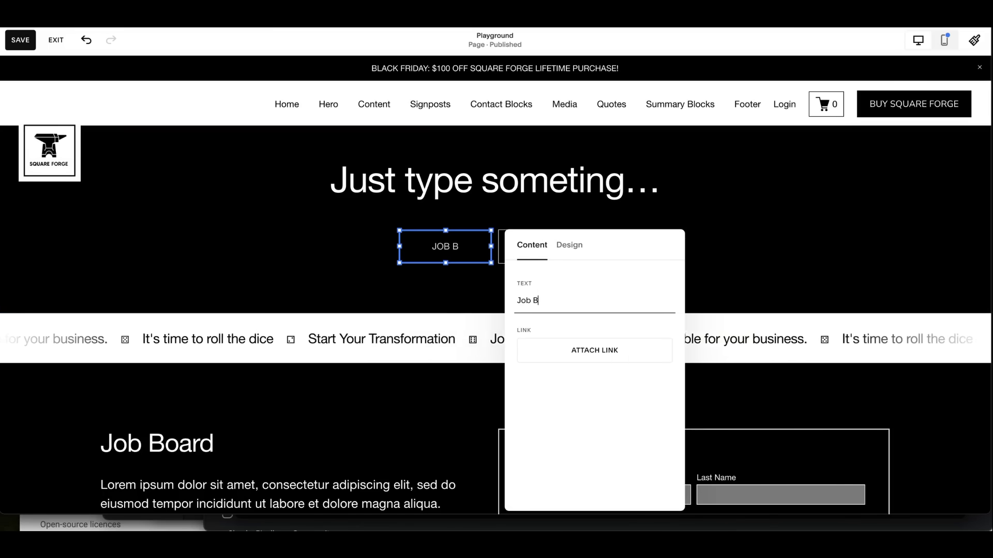
{"action": "left_click", "coordinate": [304, 244]}
{"action": "double_click", "coordinate": [526, 248]}
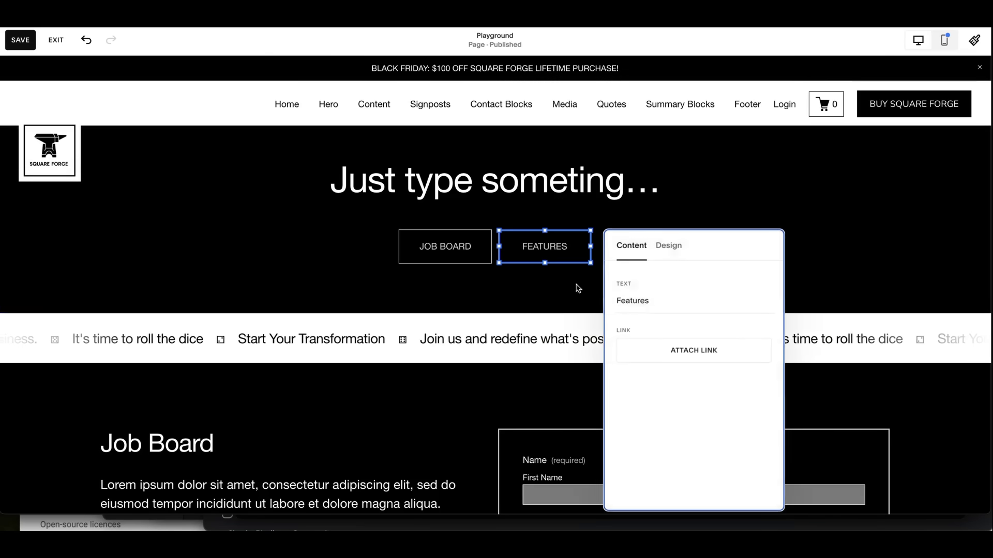
- Attach the link /home-1#features to the Features button and deselect it
{"action": "left_click", "coordinate": [682, 350]}
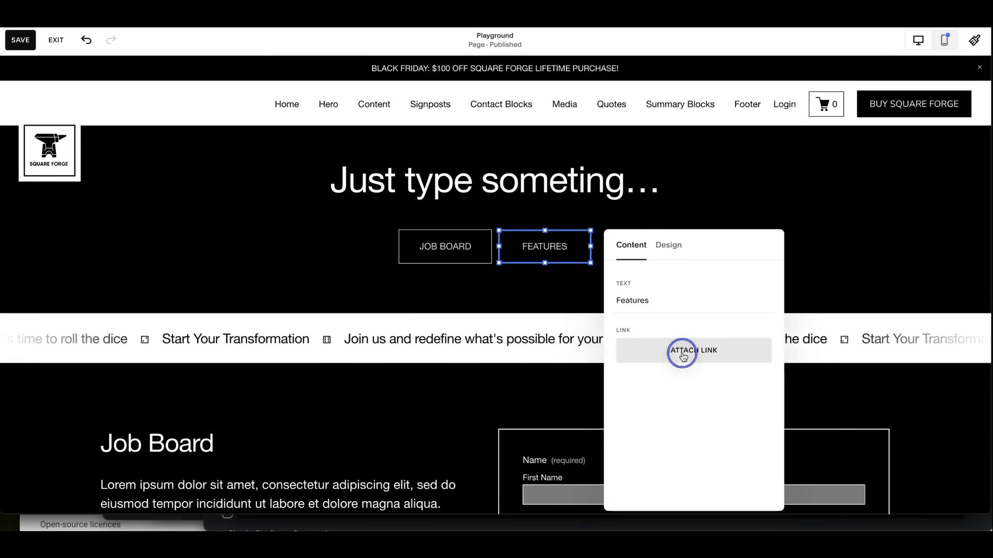
{"action": "left_click", "coordinate": [553, 351]}
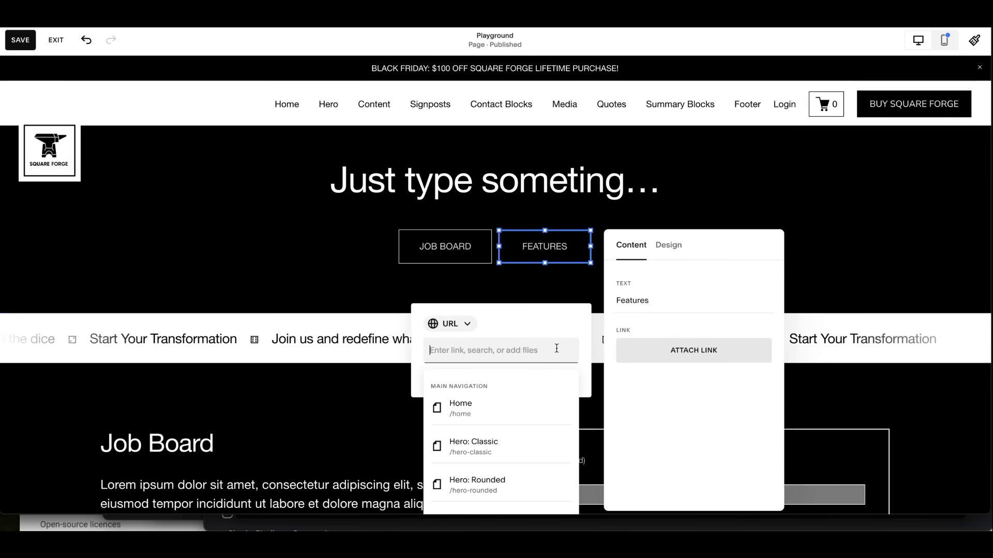
{"action": "key", "text": "Return"}
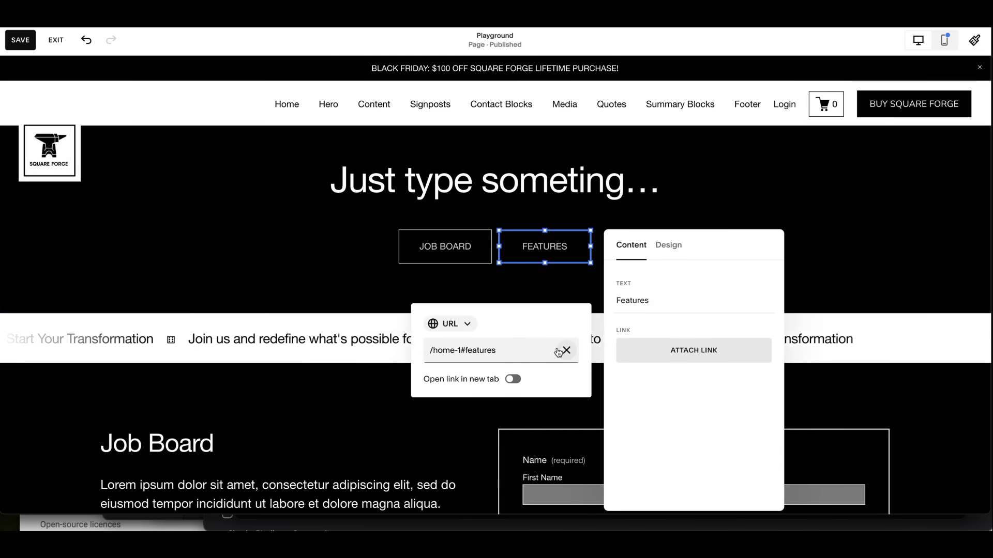
{"action": "double_click", "coordinate": [455, 351]}
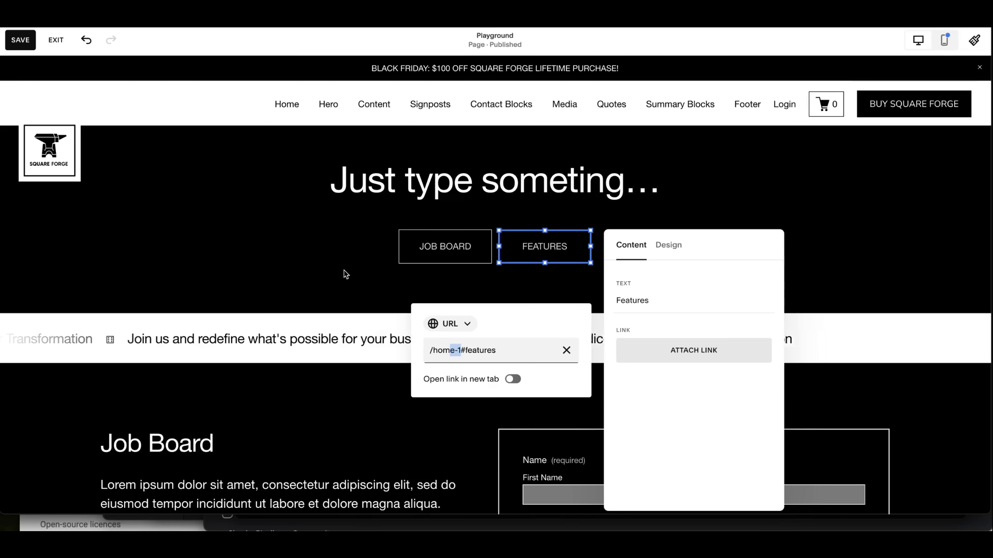
{"action": "left_click", "coordinate": [357, 237]}
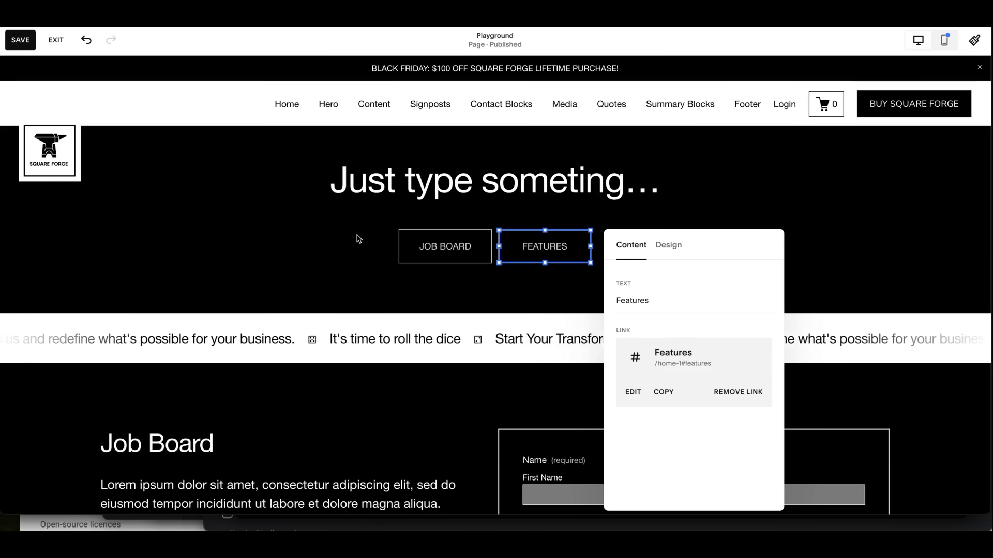
{"action": "left_click", "coordinate": [305, 238]}
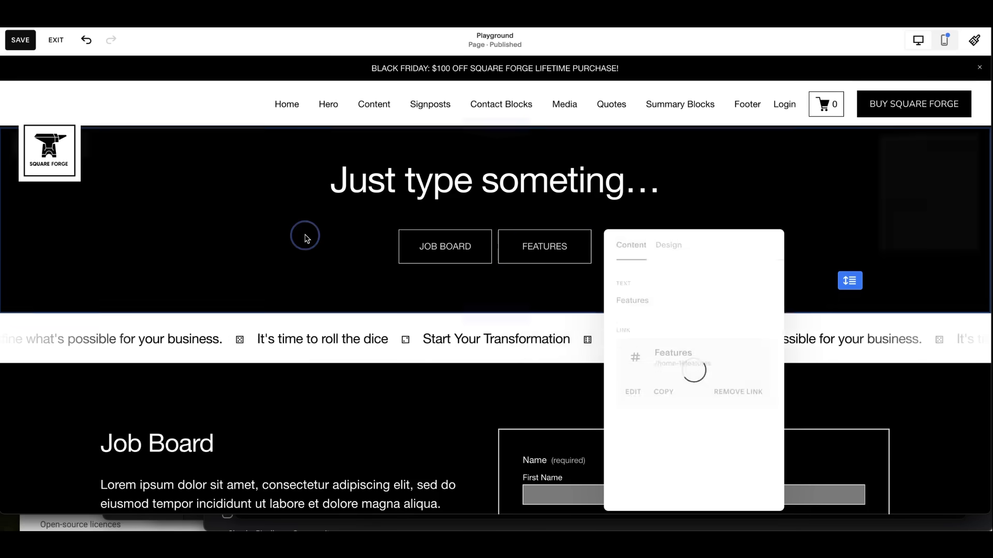
- Drag the hero section taller and move the heading and both buttons lower in it
{"action": "scroll", "coordinate": [461, 295], "scroll_direction": "down", "scroll_amount": 4}
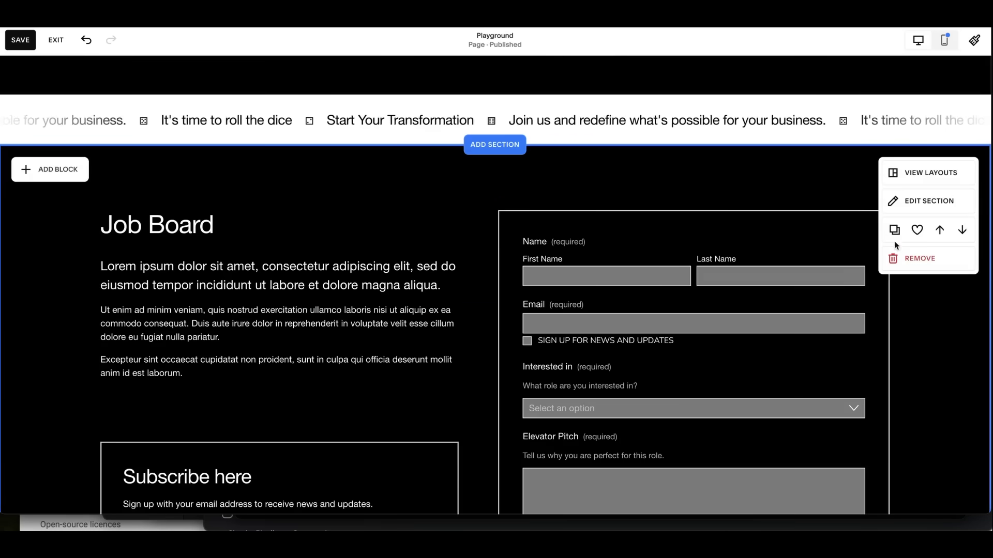
{"action": "left_click", "coordinate": [916, 229]}
{"action": "scroll", "coordinate": [916, 229], "scroll_direction": "up", "scroll_amount": 4}
{"action": "left_click", "coordinate": [734, 246]}
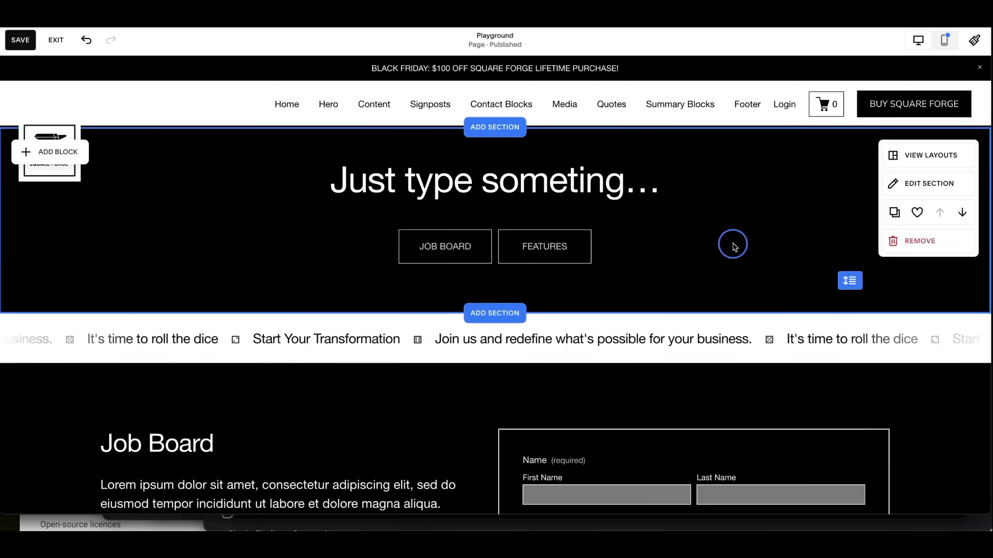
{"action": "left_click_drag", "start_coordinate": [849, 280], "coordinate": [848, 401]}
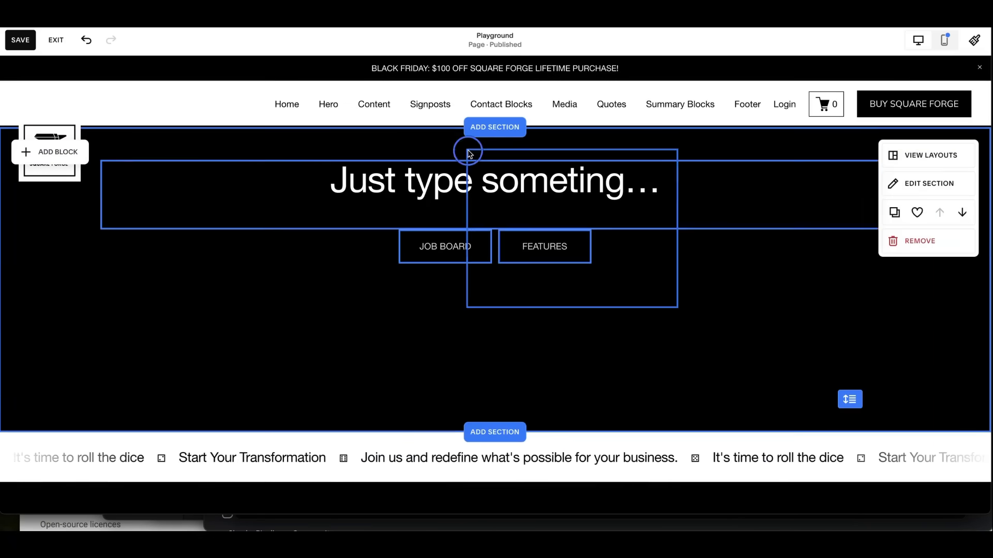
{"action": "left_click_drag", "start_coordinate": [492, 192], "coordinate": [501, 263]}
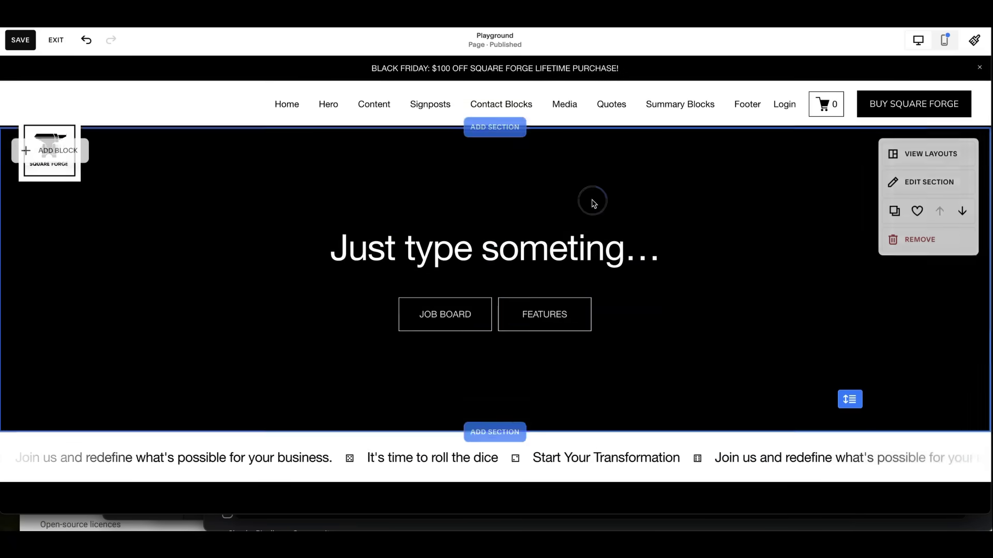
{"action": "scroll", "coordinate": [593, 204], "scroll_direction": "down", "scroll_amount": 10}
{"action": "scroll", "coordinate": [592, 202], "scroll_direction": "up", "scroll_amount": 9}
{"action": "scroll", "coordinate": [592, 200], "scroll_direction": "down", "scroll_amount": 6}
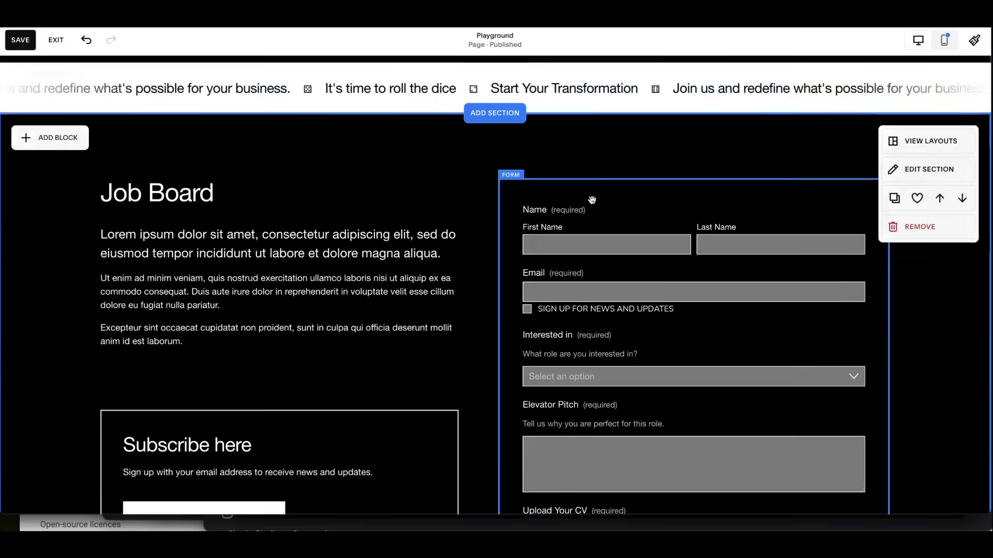
{"action": "left_click", "coordinate": [914, 175]}
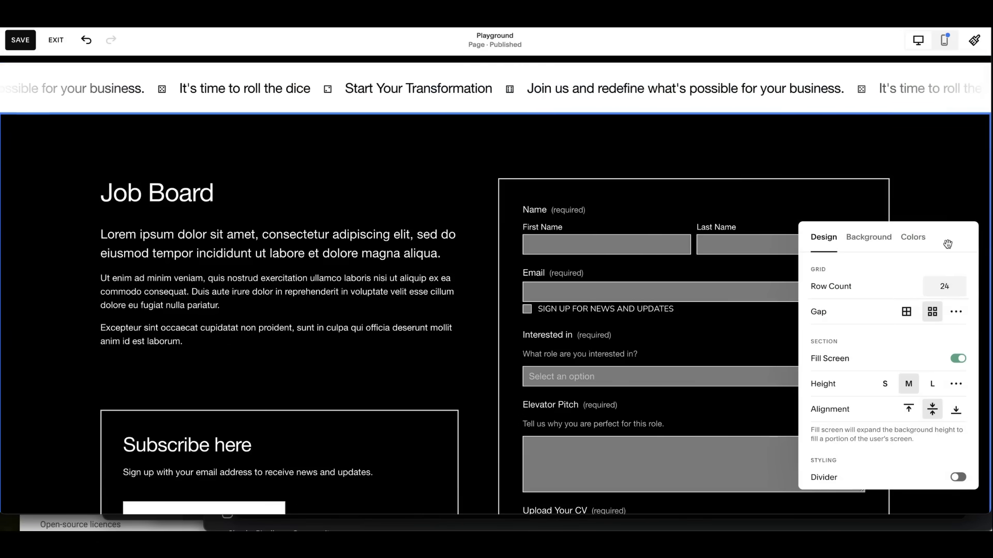
- Set the Job Board section's anchor name to 'jobboard' and copy its link
{"action": "left_click_drag", "start_coordinate": [947, 243], "coordinate": [531, 135]}
{"action": "scroll", "coordinate": [484, 317], "scroll_direction": "down", "scroll_amount": 2}
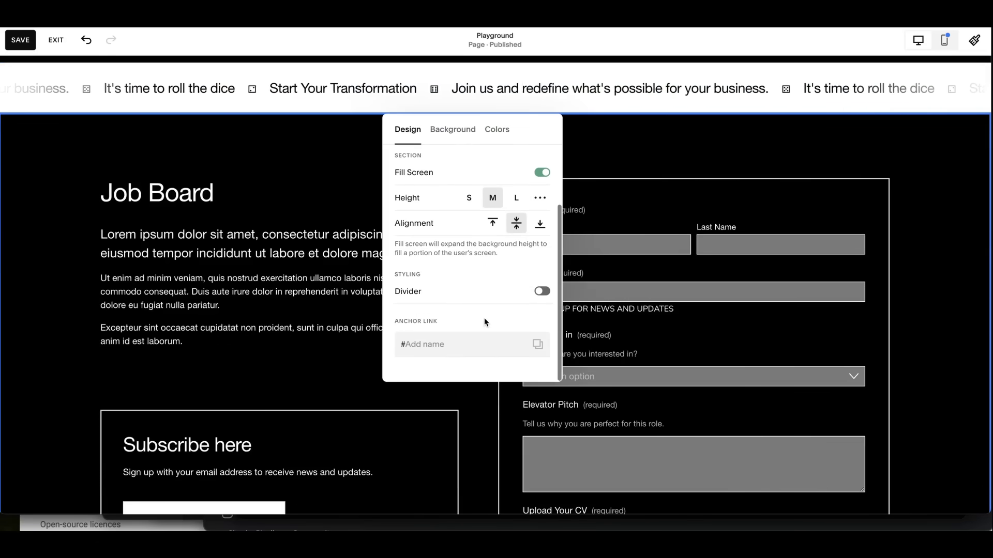
{"action": "left_click", "coordinate": [486, 346]}
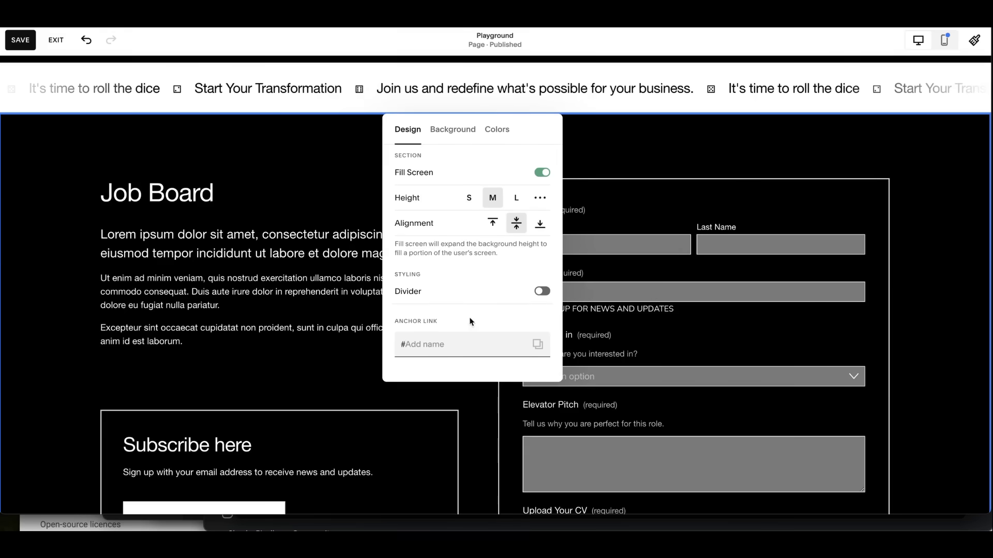
{"action": "left_click_drag", "start_coordinate": [537, 127], "coordinate": [636, 163]}
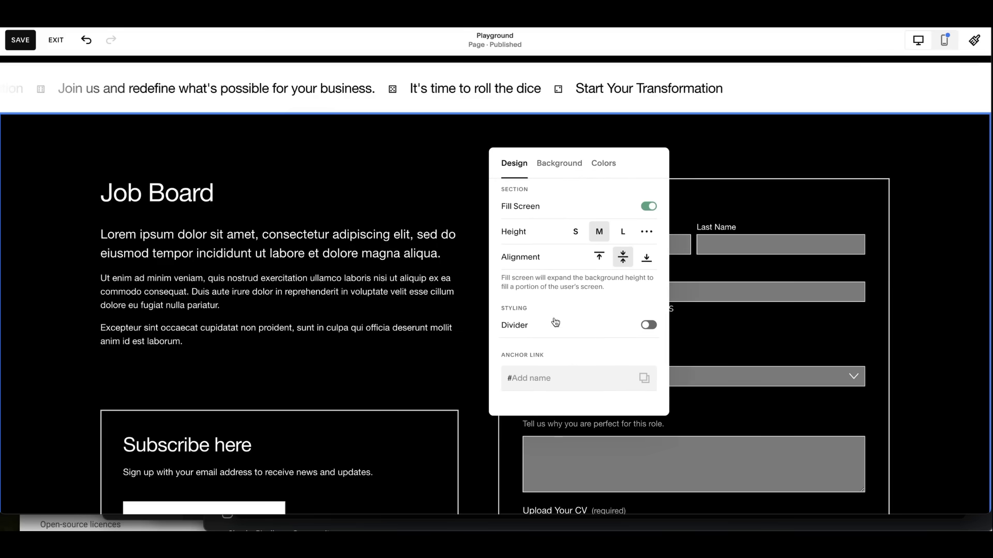
{"action": "left_click", "coordinate": [536, 381]}
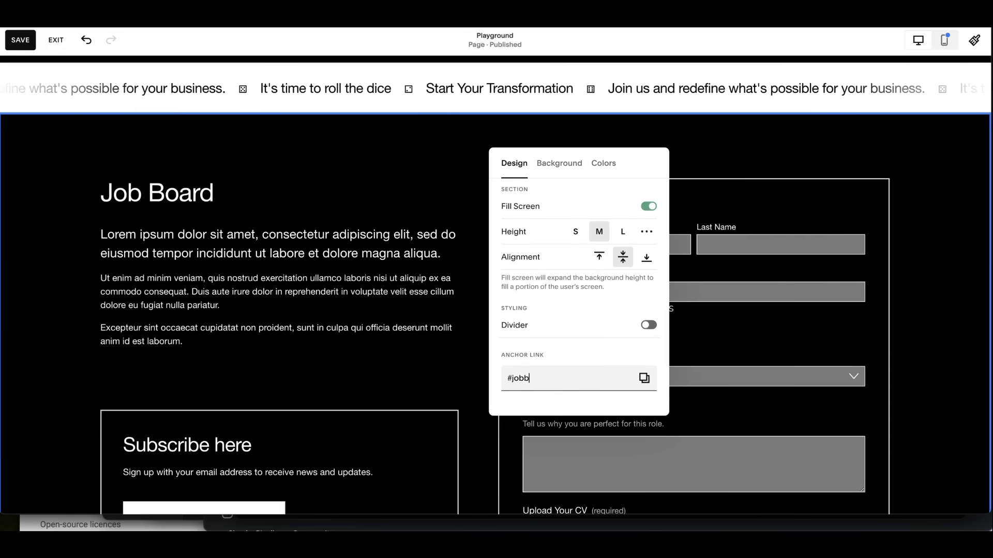
{"action": "left_click", "coordinate": [643, 378]}
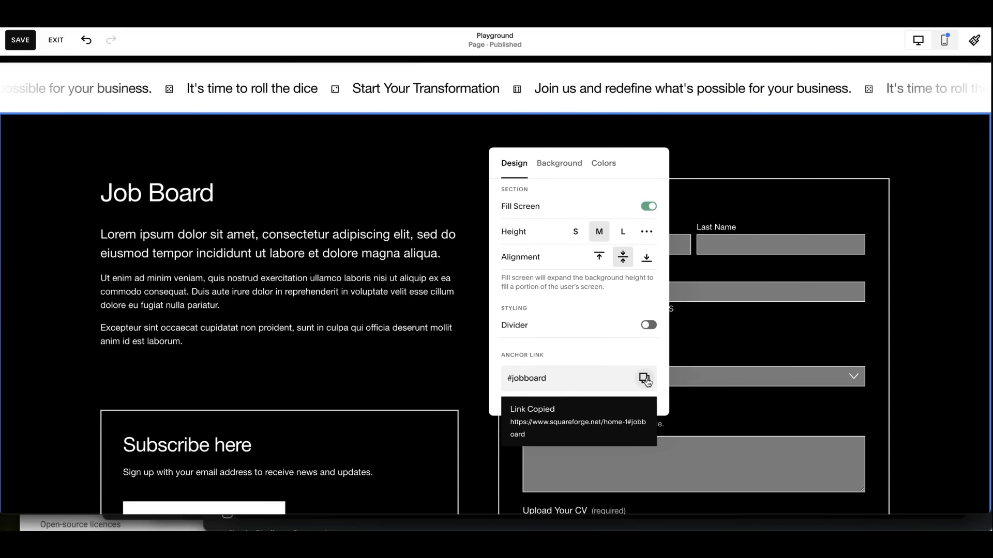
{"action": "scroll", "coordinate": [419, 149], "scroll_direction": "up", "scroll_amount": 5}
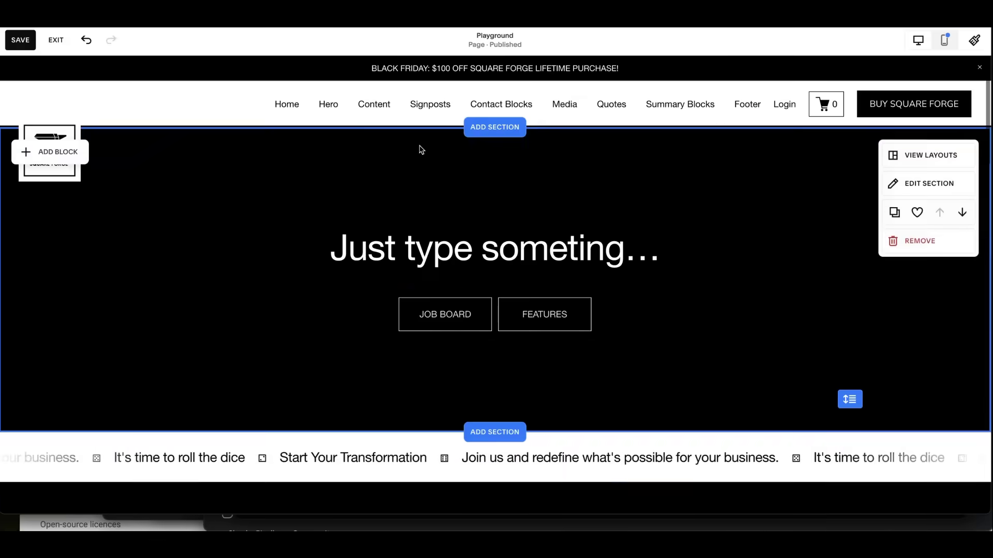
- Link the JOB BOARD button to /home-1#jobboard, opening in the same tab
{"action": "left_click", "coordinate": [457, 321]}
{"action": "left_click", "coordinate": [457, 322]}
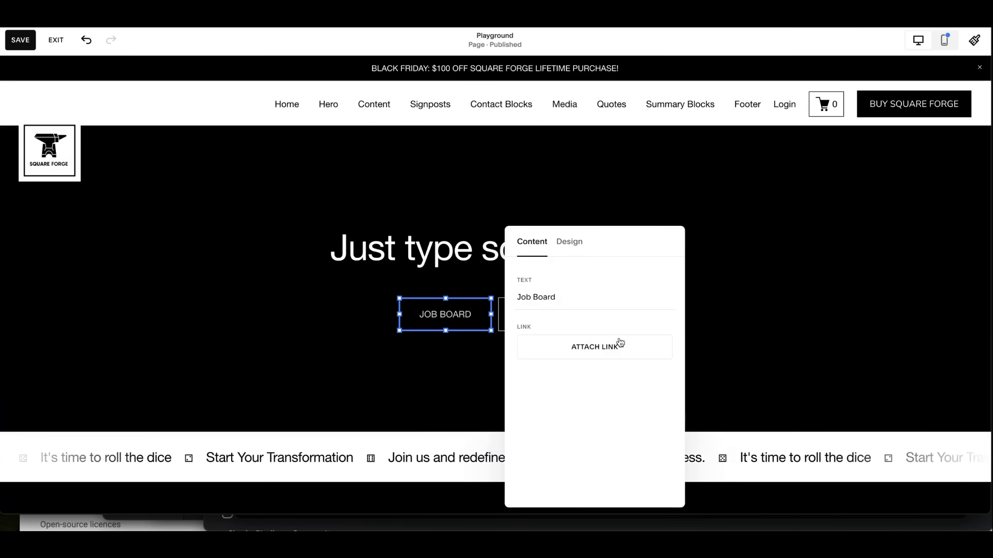
{"action": "left_click", "coordinate": [631, 357]}
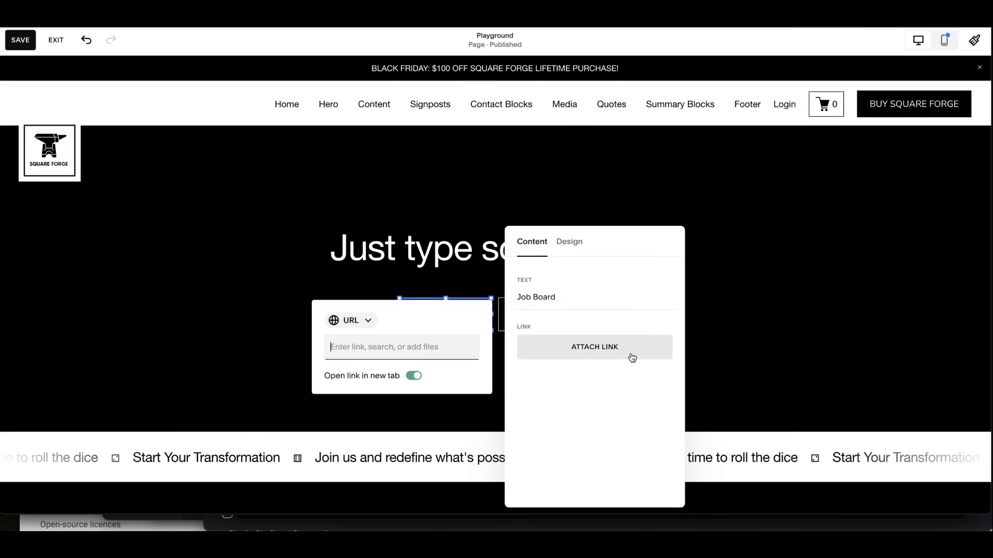
{"action": "key", "text": "ctrl+v"}
{"action": "left_click", "coordinate": [413, 375]}
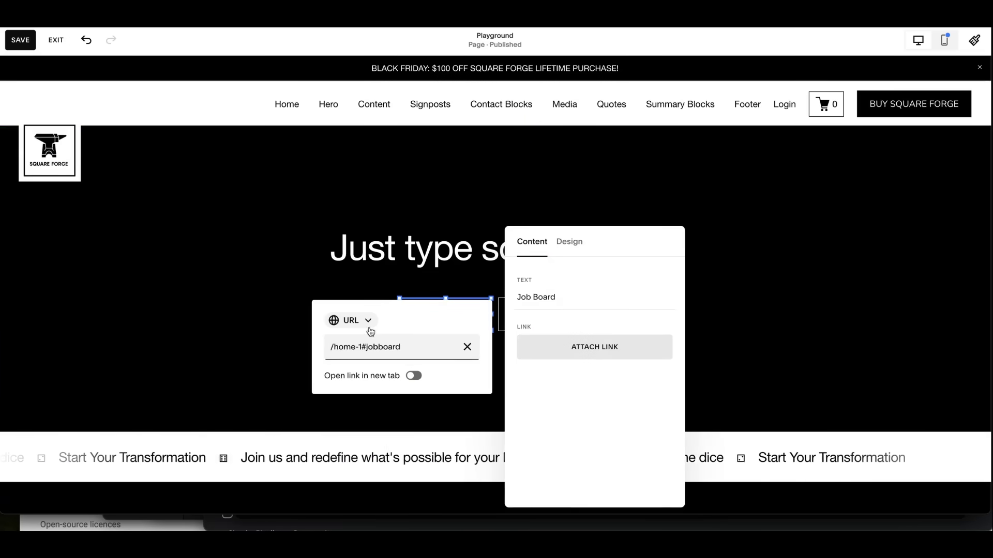
{"action": "left_click", "coordinate": [370, 321]}
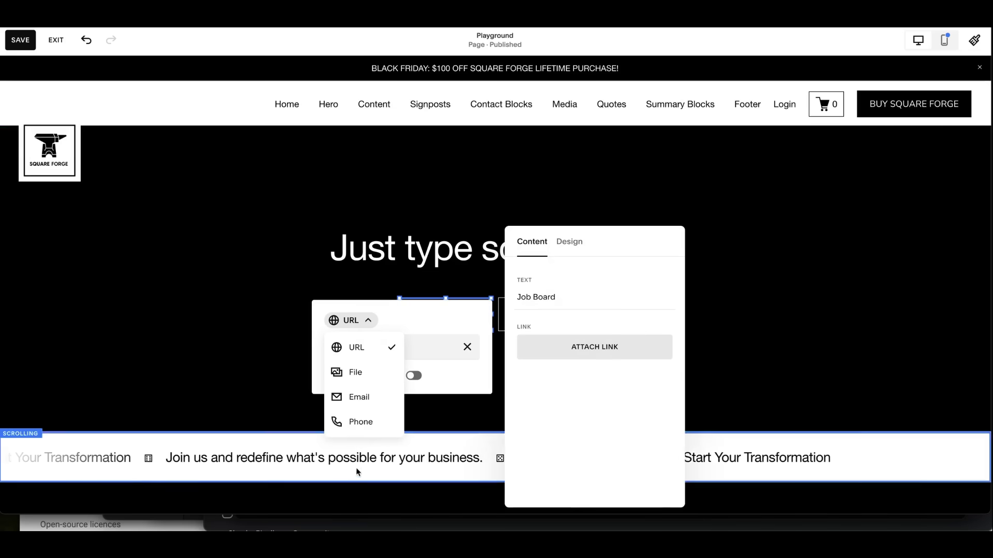
{"action": "left_click", "coordinate": [447, 324]}
{"action": "left_click", "coordinate": [253, 298]}
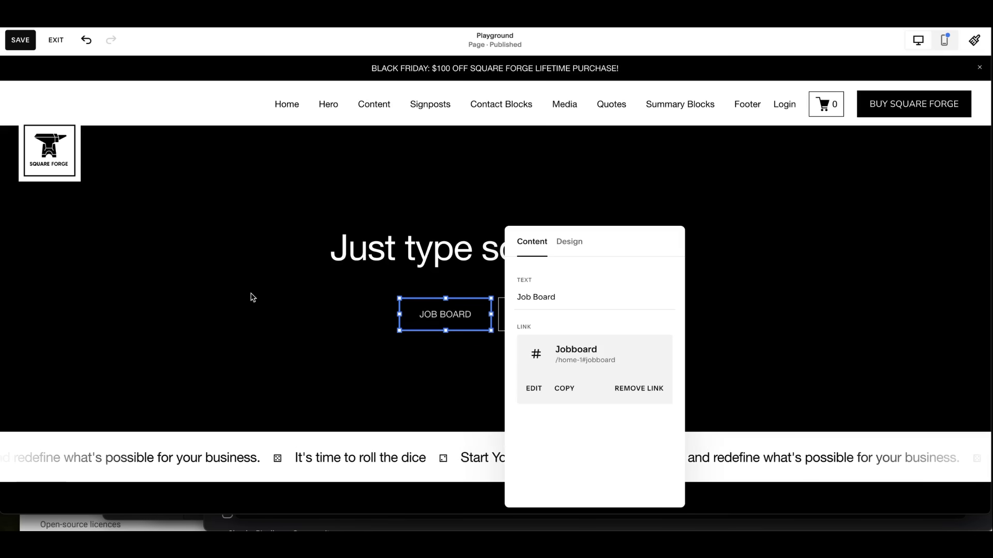
{"action": "left_click", "coordinate": [252, 295]}
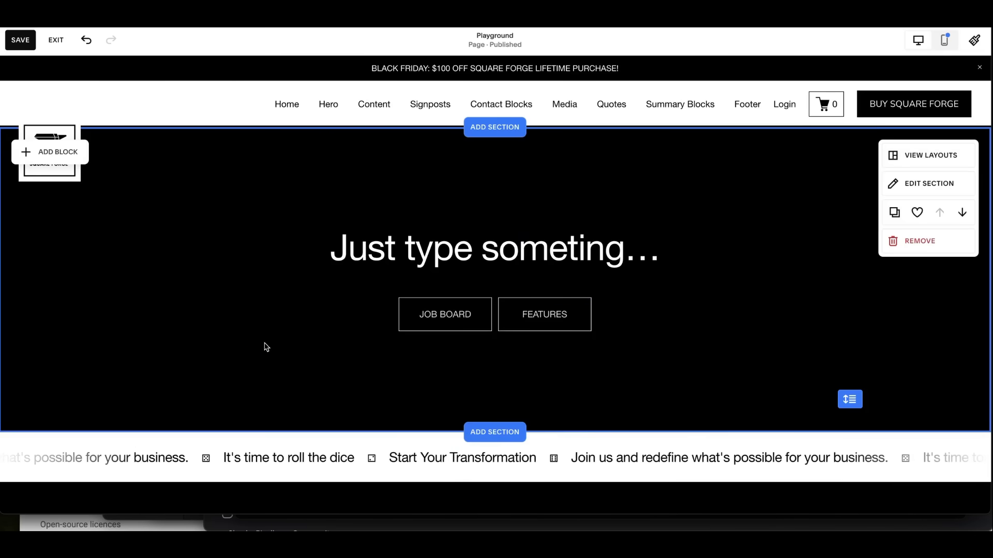
- Save the Playground page, exit the editor, and preview the live page full-screen
{"action": "left_click", "coordinate": [20, 40]}
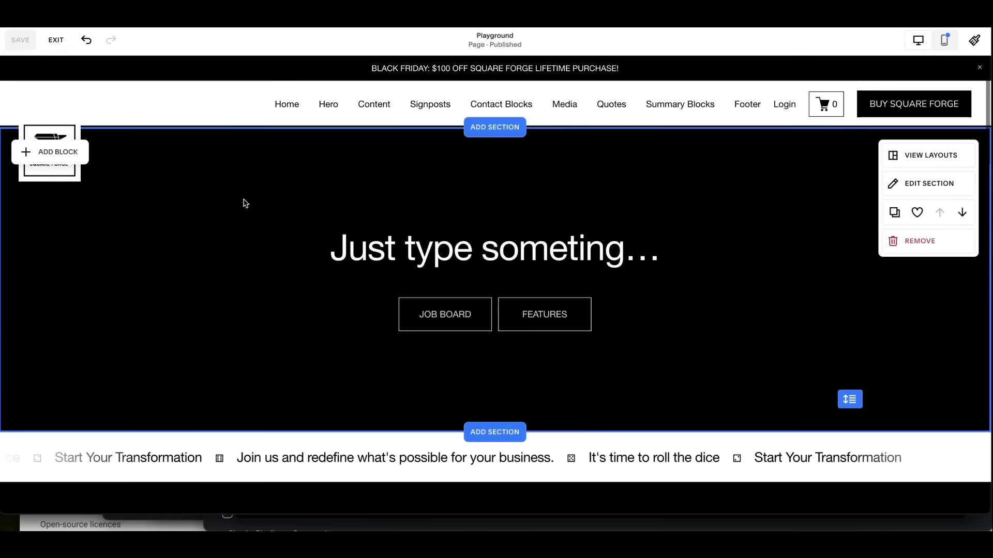
{"action": "left_click", "coordinate": [56, 40]}
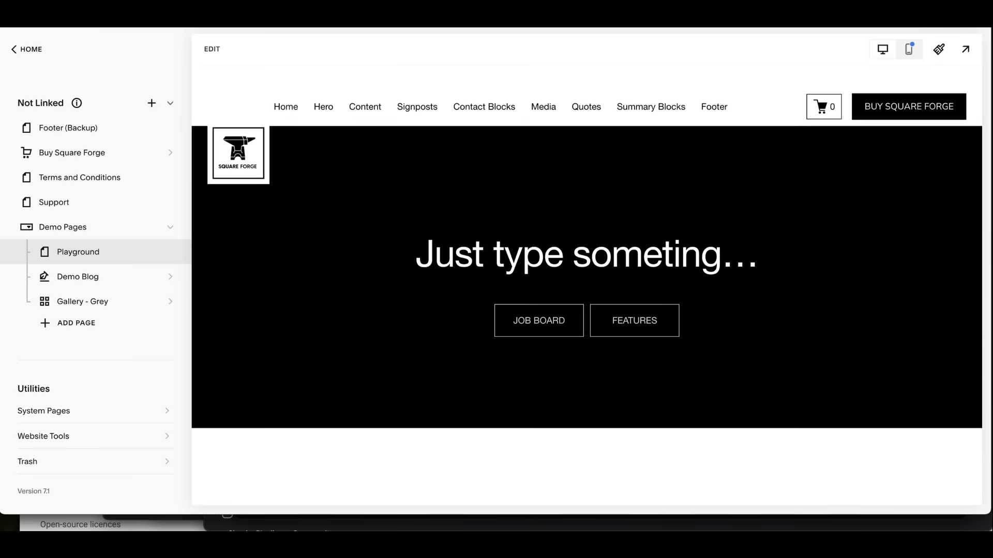
{"action": "left_click", "coordinate": [969, 49]}
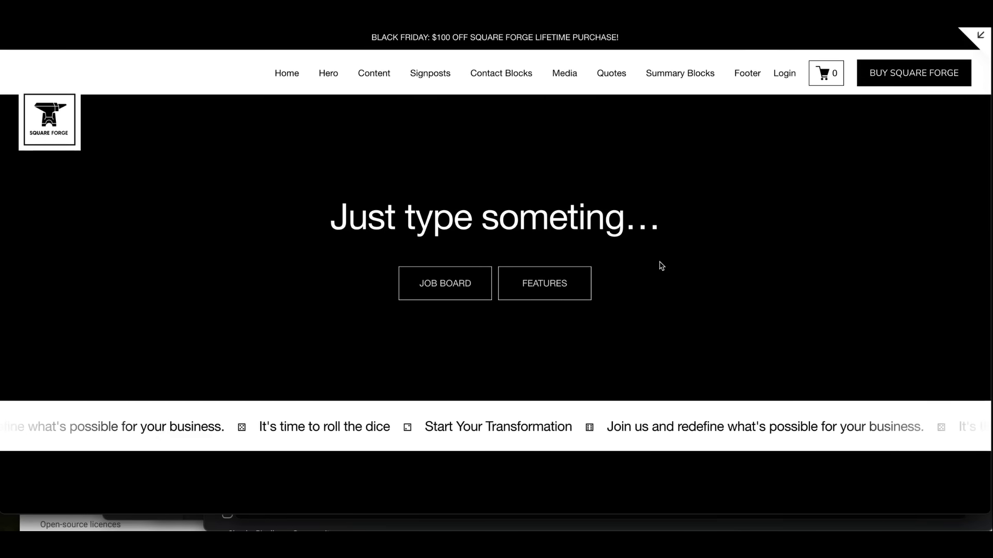
- In the preview, test the JOB BOARD and FEATURES hero buttons' jumps to their sections
{"action": "left_click", "coordinate": [442, 282]}
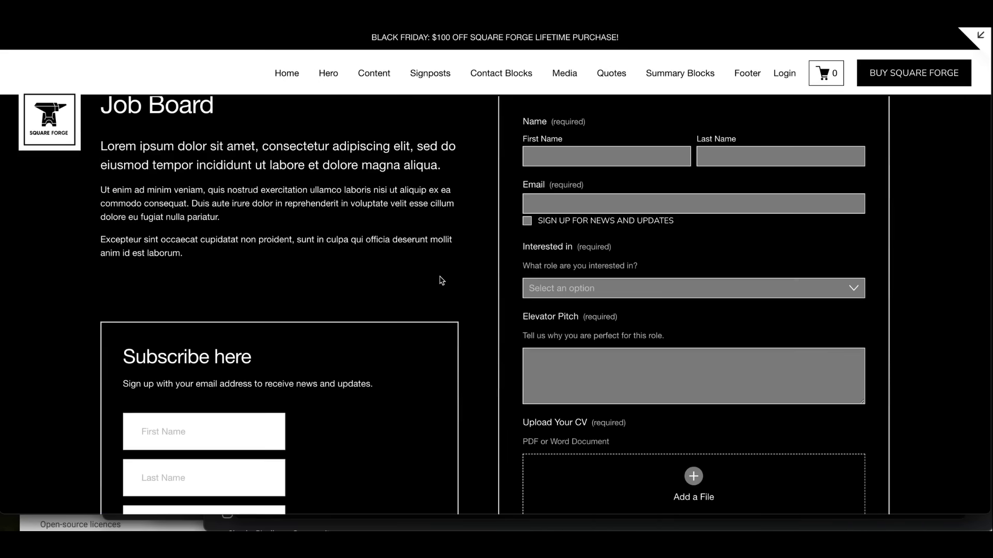
{"action": "scroll", "coordinate": [442, 281], "scroll_direction": "up", "scroll_amount": 5}
{"action": "left_click", "coordinate": [551, 287]}
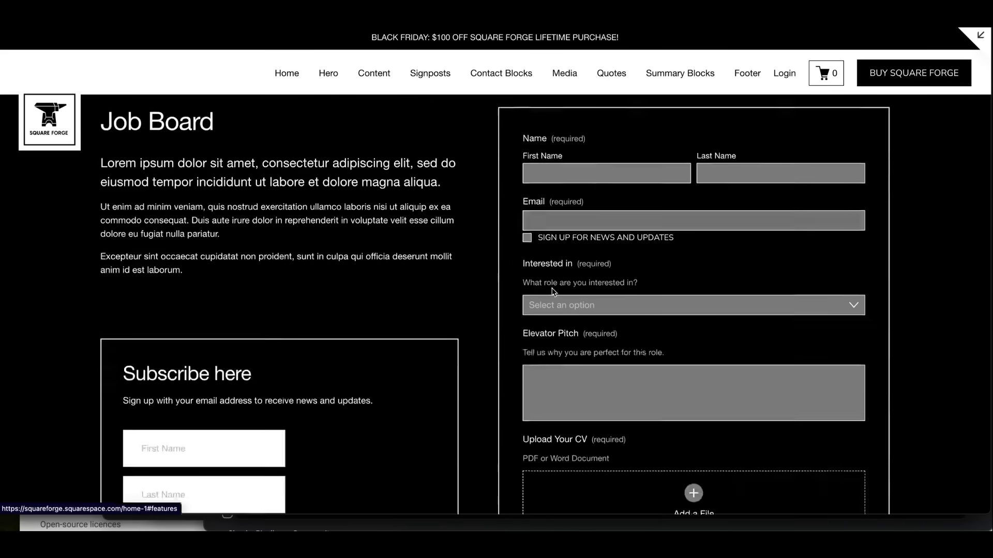
{"action": "scroll", "coordinate": [554, 296], "scroll_direction": "up", "scroll_amount": 2}
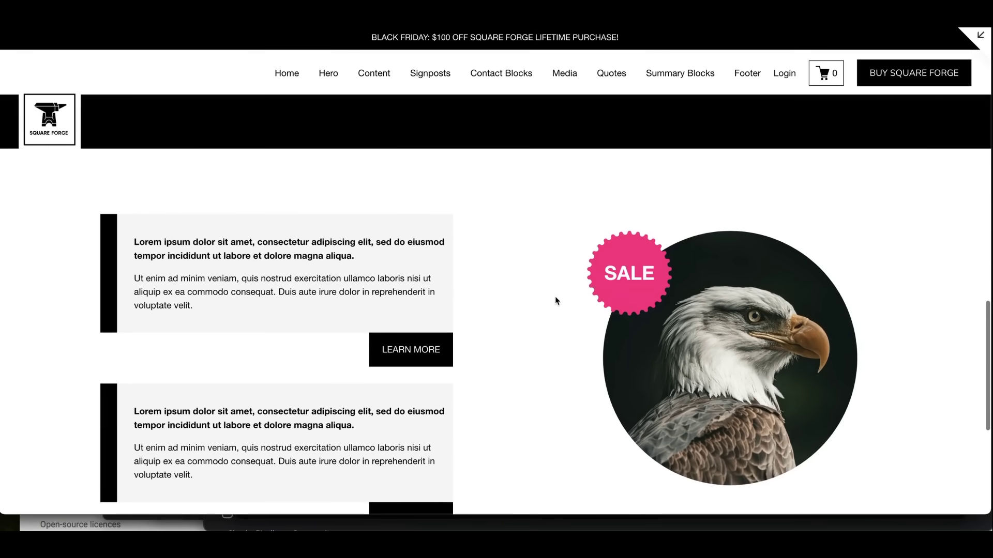
{"action": "scroll", "coordinate": [555, 301], "scroll_direction": "down", "scroll_amount": 2}
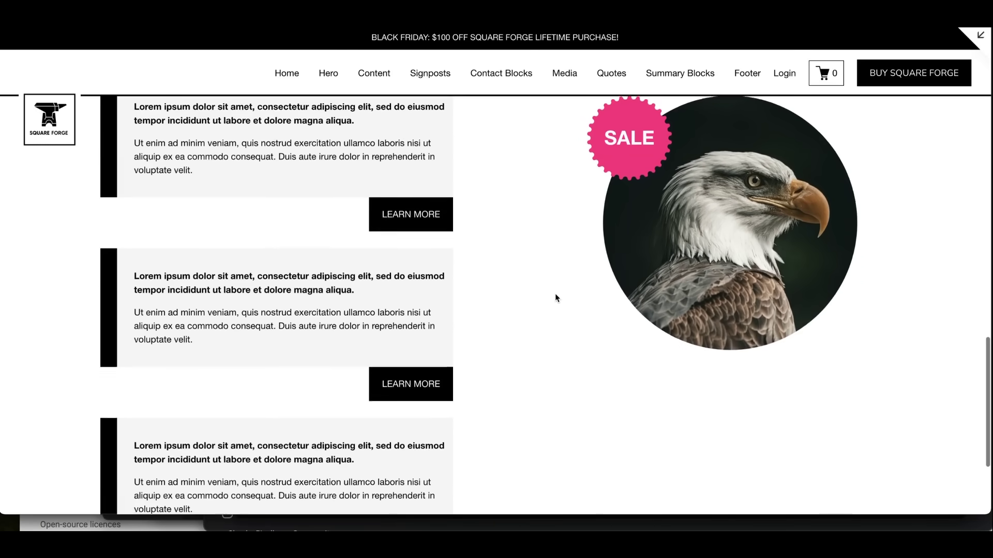
{"action": "scroll", "coordinate": [561, 343], "scroll_direction": "up", "scroll_amount": 10}
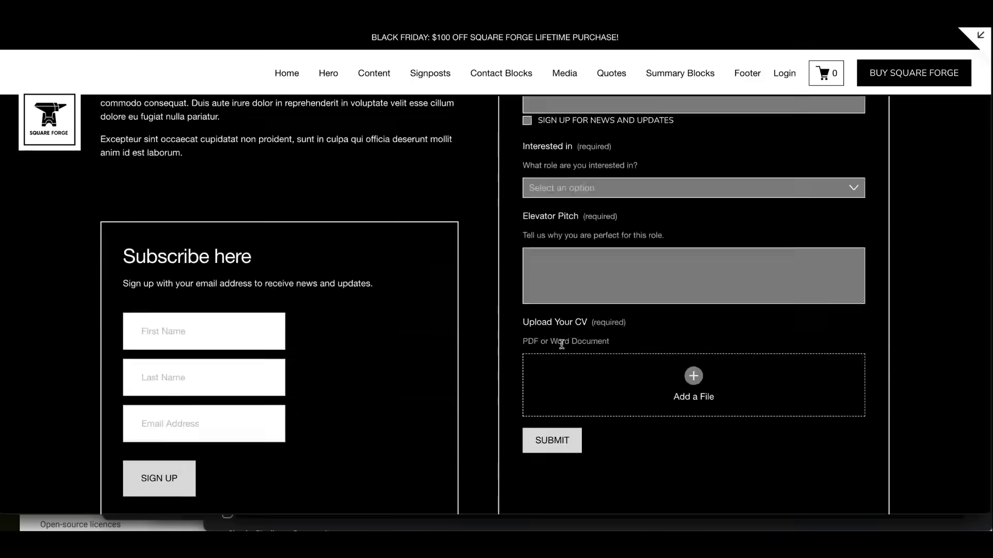
{"action": "scroll", "coordinate": [561, 344], "scroll_direction": "down", "scroll_amount": 5}
{"action": "scroll", "coordinate": [561, 343], "scroll_direction": "down", "scroll_amount": 2}
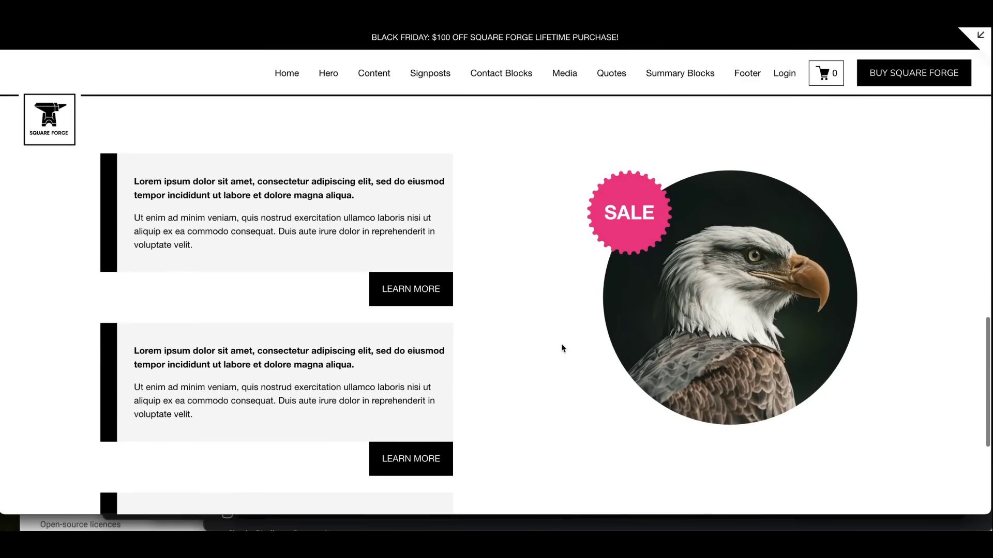
{"action": "scroll", "coordinate": [560, 343], "scroll_direction": "up", "scroll_amount": 6}
{"action": "scroll", "coordinate": [569, 391], "scroll_direction": "up", "scroll_amount": 10}
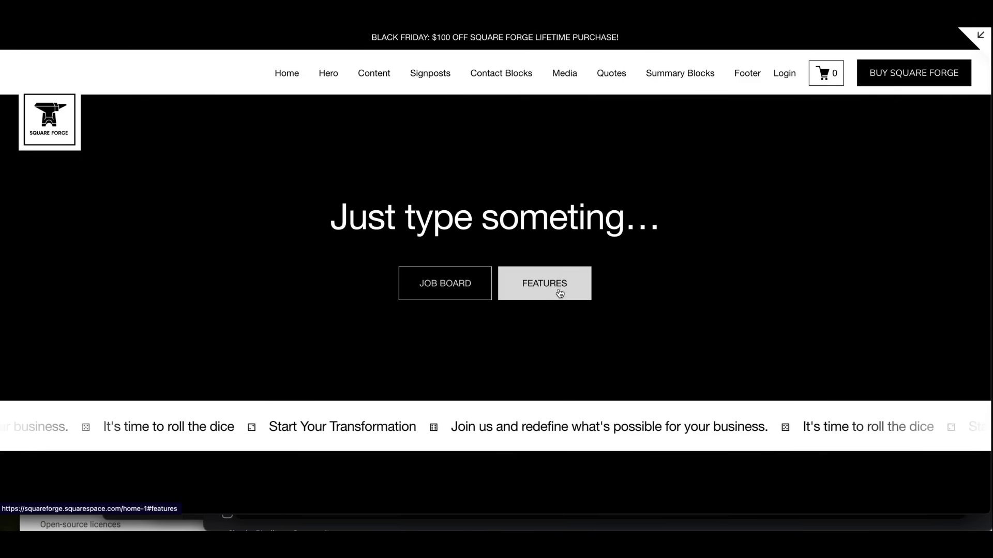
- Retest the Features and Job Board buttons, confirming each lands on its matching anchor section
{"action": "left_click", "coordinate": [571, 269]}
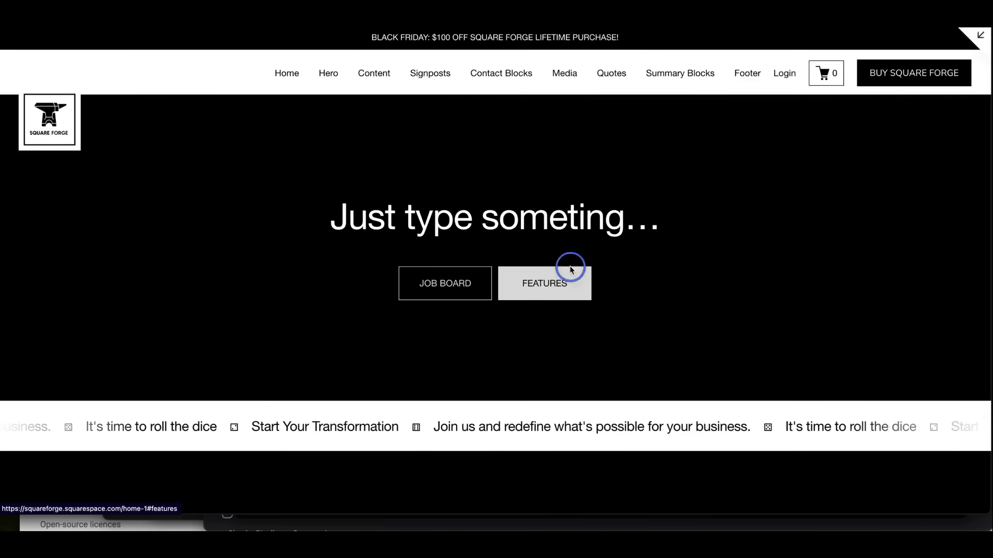
{"action": "left_click", "coordinate": [434, 294]}
{"action": "scroll", "coordinate": [434, 305], "scroll_direction": "up", "scroll_amount": 10}
{"action": "left_click", "coordinate": [540, 291]}
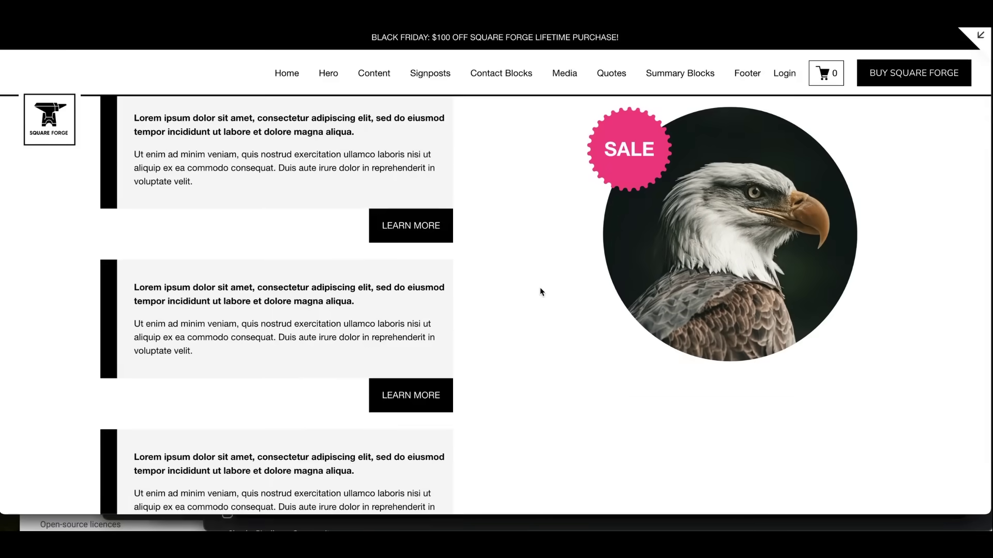
{"action": "scroll", "coordinate": [541, 292], "scroll_direction": "up", "scroll_amount": 2}
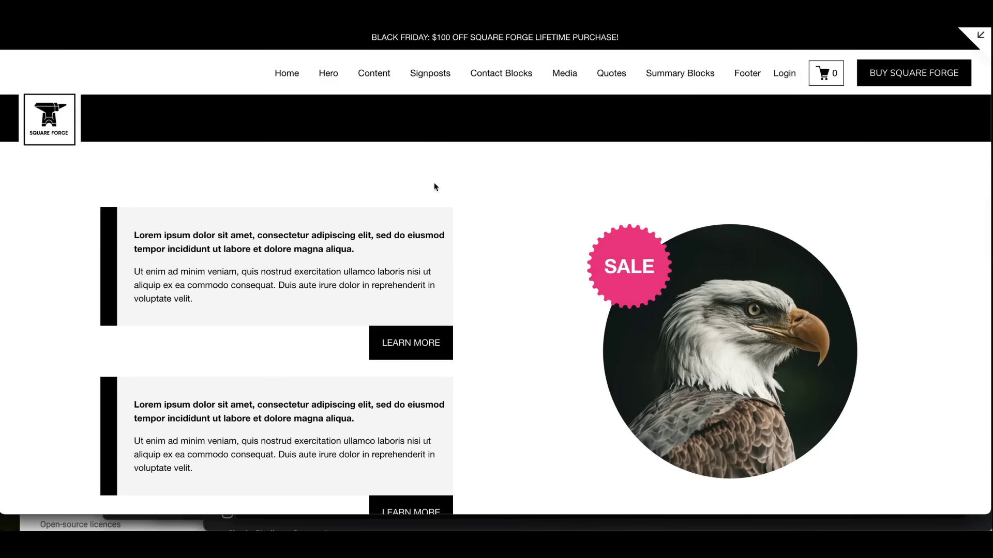
{"action": "scroll", "coordinate": [434, 187], "scroll_direction": "down", "scroll_amount": 3}
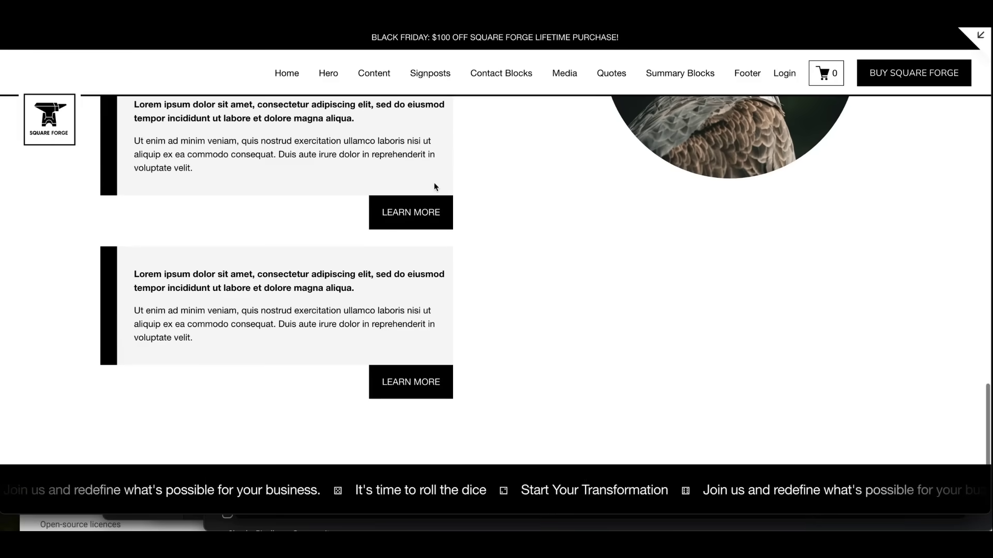
{"action": "scroll", "coordinate": [434, 186], "scroll_direction": "up", "scroll_amount": 10}
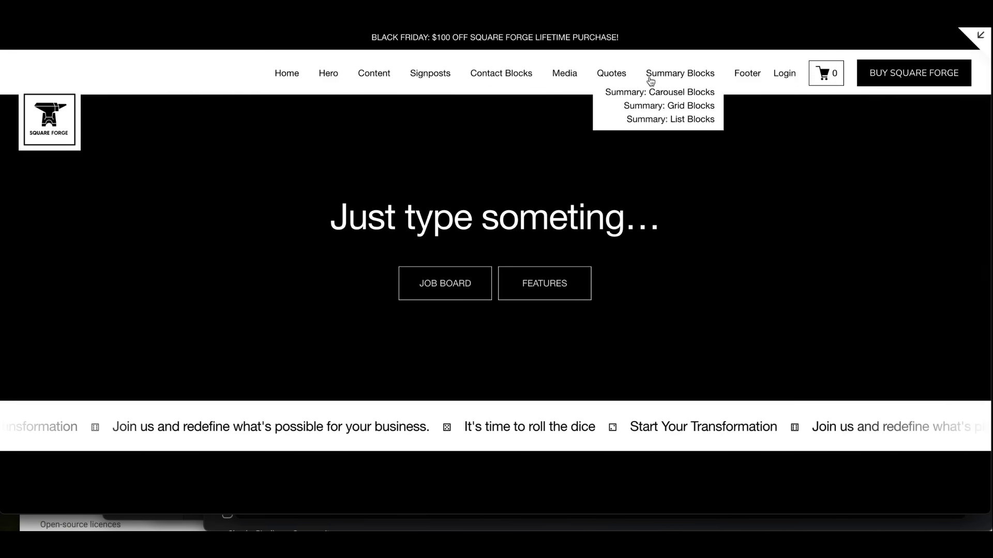
- Add a Main Navigation link titled 'Anchor' with destination /home-1#jobboard and save it
{"action": "left_click", "coordinate": [979, 35]}
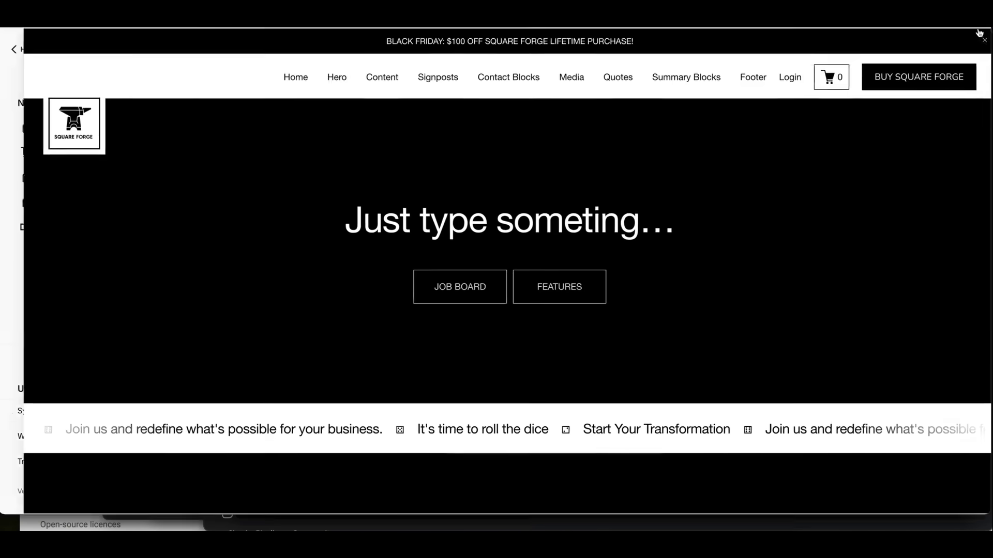
{"action": "scroll", "coordinate": [112, 204], "scroll_direction": "up", "scroll_amount": 20}
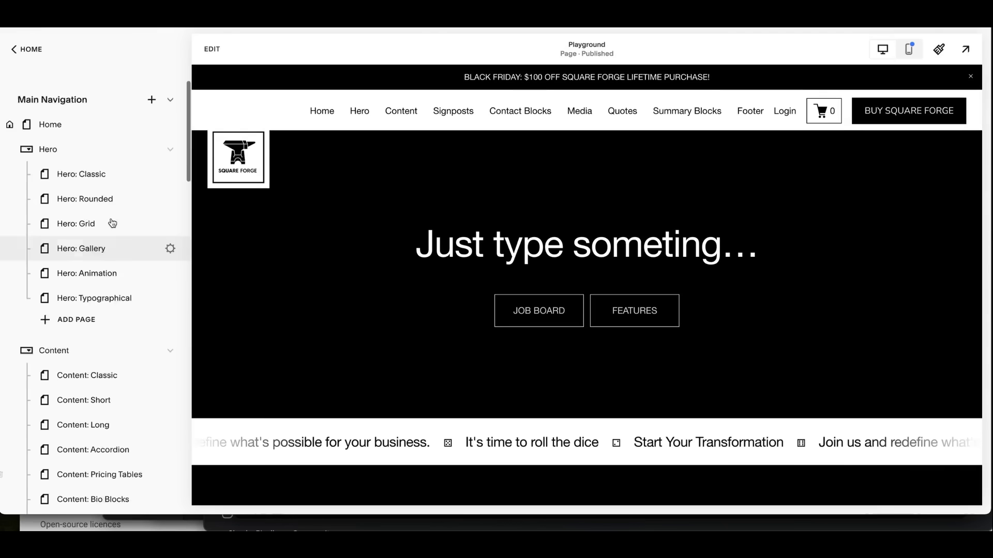
{"action": "left_click", "coordinate": [152, 127]}
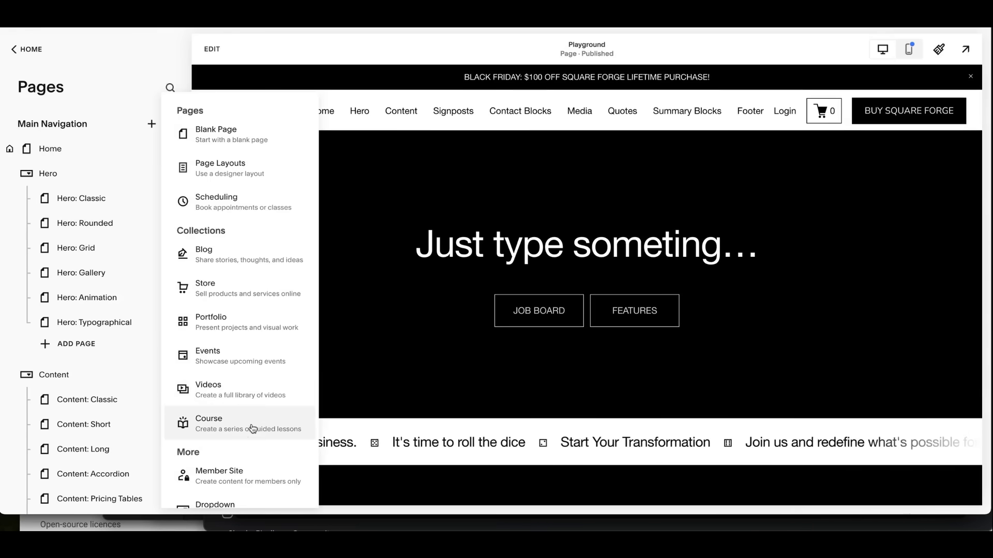
{"action": "scroll", "coordinate": [251, 430], "scroll_direction": "down", "scroll_amount": 3}
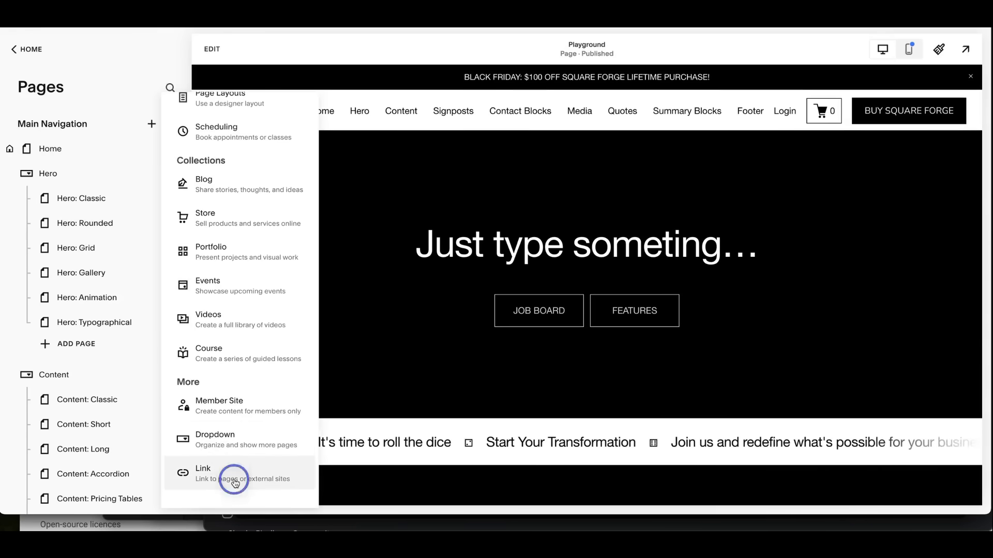
{"action": "left_click", "coordinate": [222, 482]}
{"action": "left_click", "coordinate": [478, 329]}
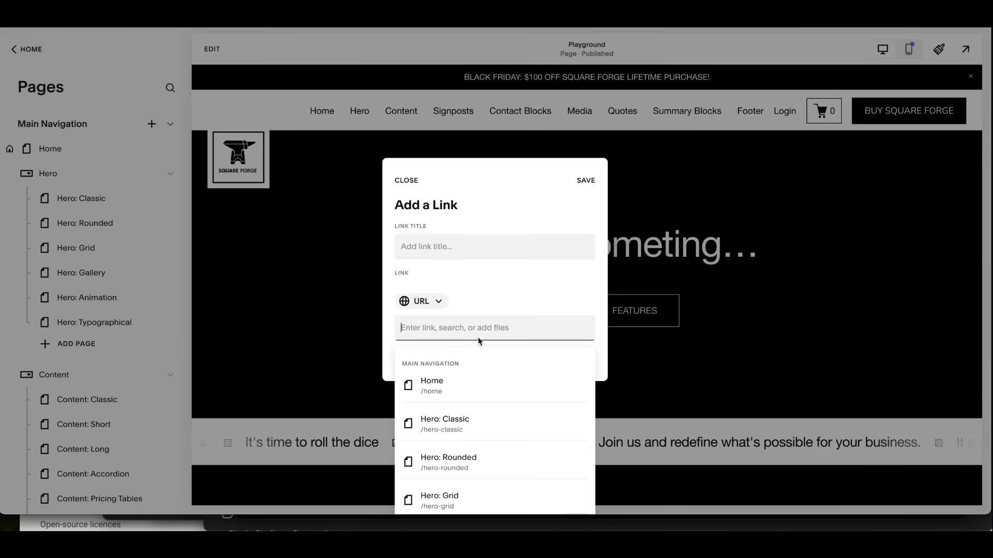
{"action": "type", "text": "/home-1#jobboard"}
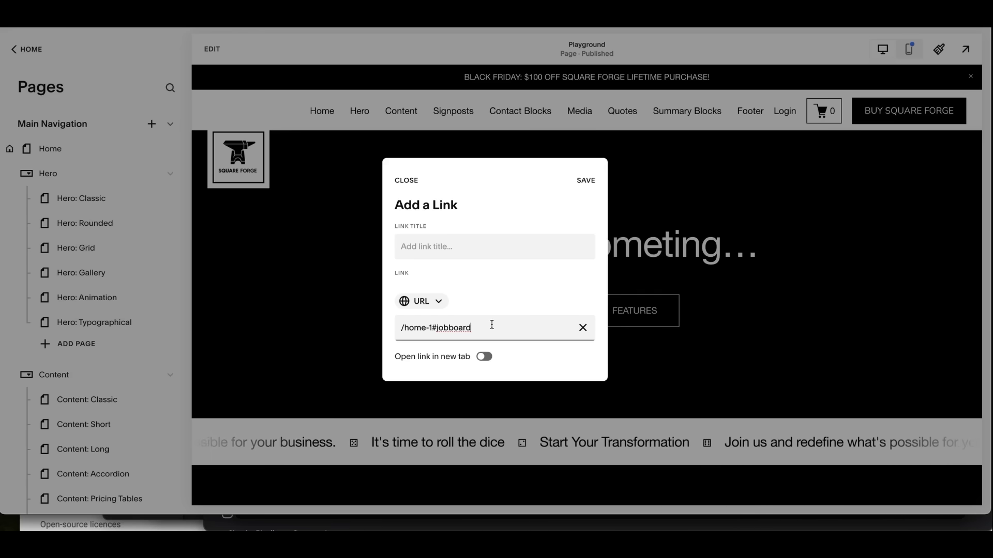
{"action": "left_click", "coordinate": [480, 250]}
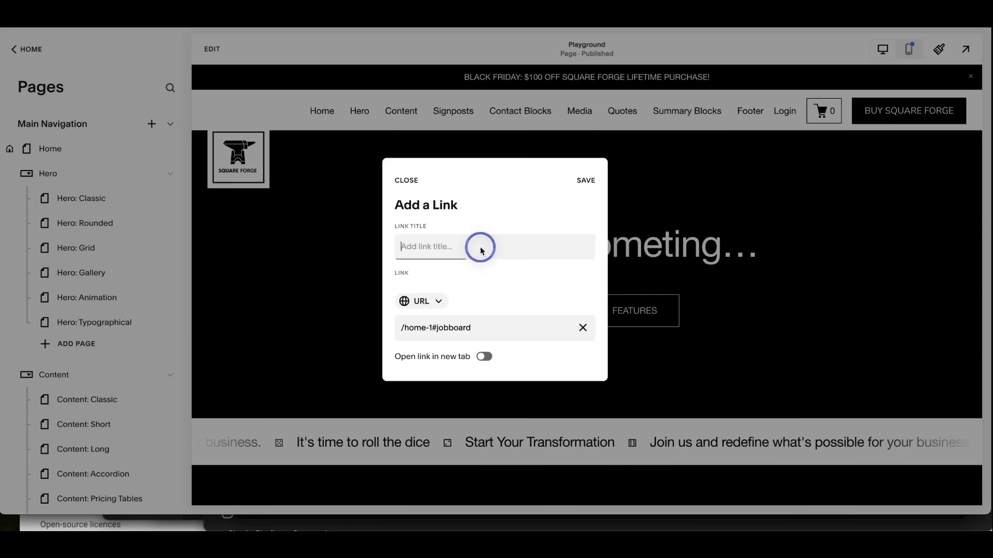
{"action": "type", "text": "Anchor"}
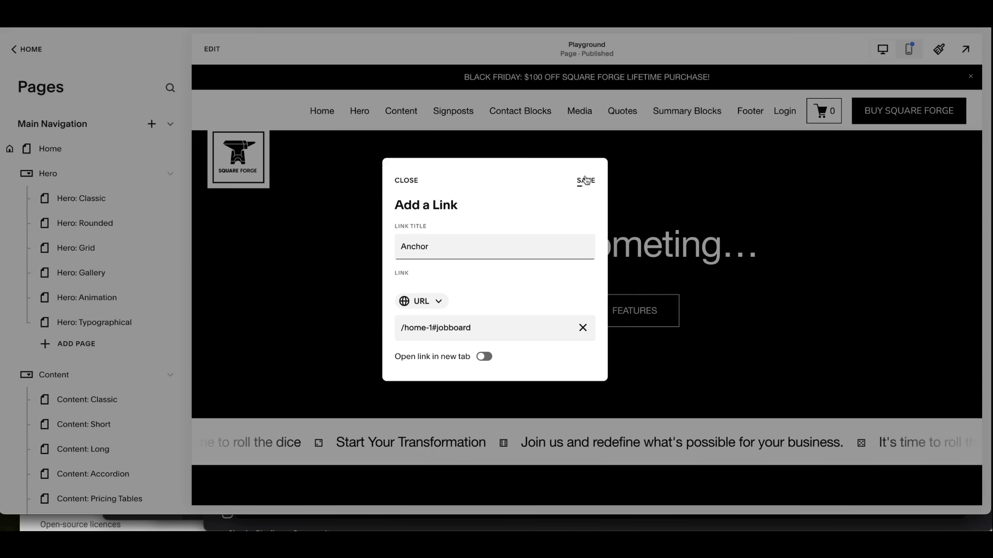
{"action": "left_click", "coordinate": [586, 180]}
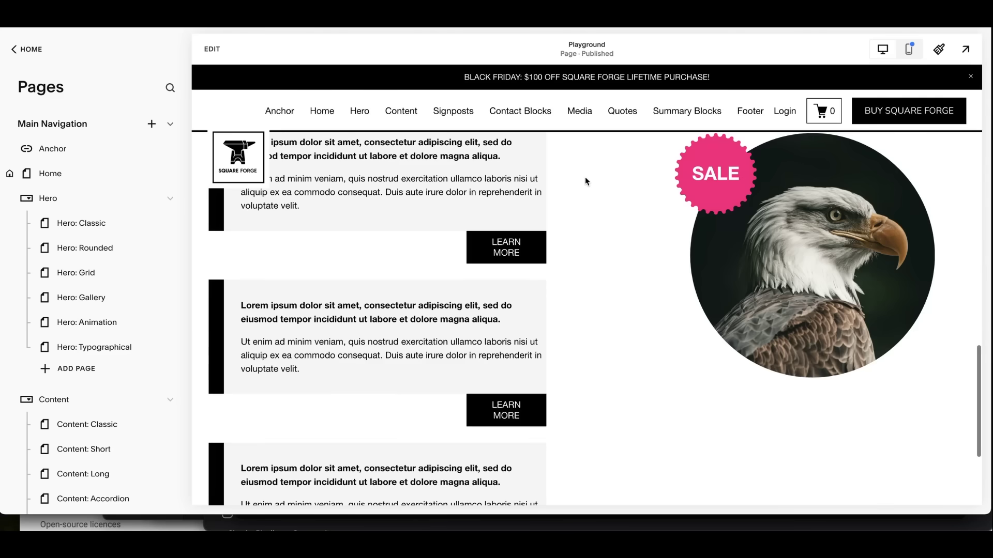
- Test the Anchor header link from the Home page, confirming it jumps to the Job Board section
{"action": "left_click", "coordinate": [287, 111]}
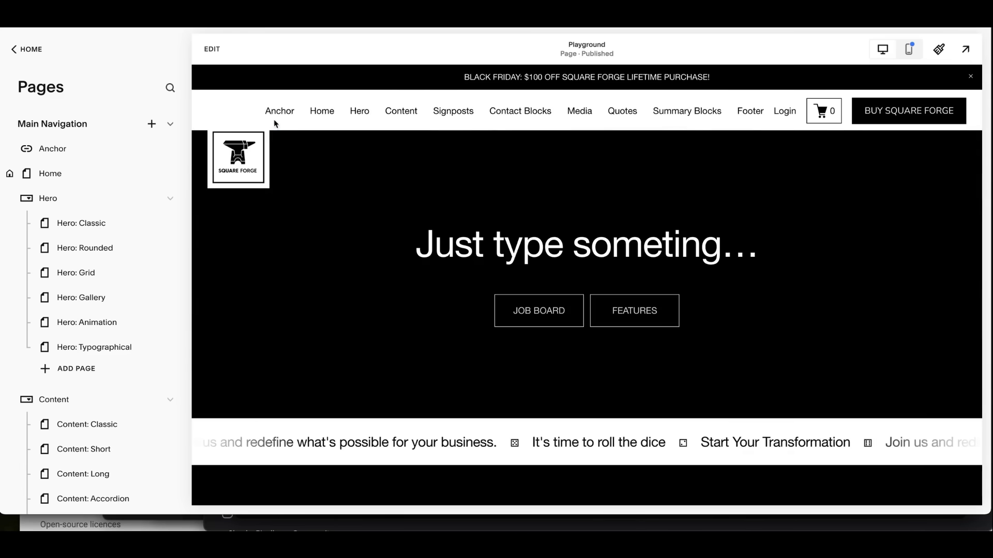
{"action": "left_click", "coordinate": [279, 111]}
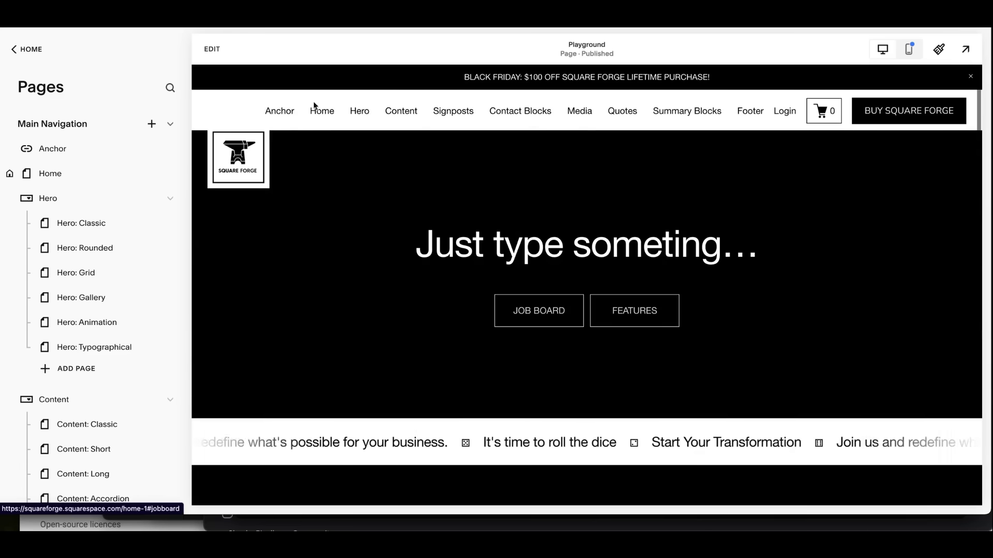
{"action": "left_click", "coordinate": [317, 111]}
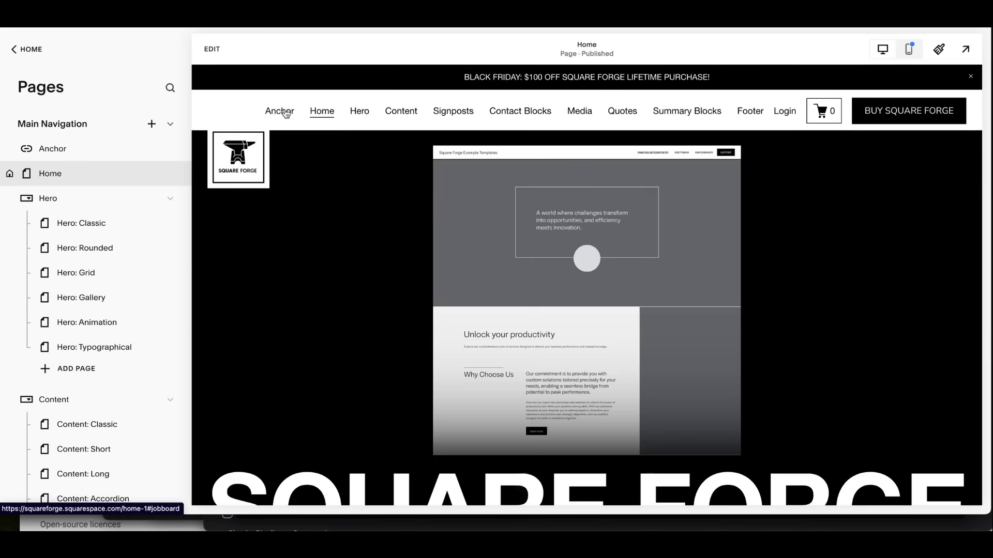
{"action": "left_click", "coordinate": [284, 112]}
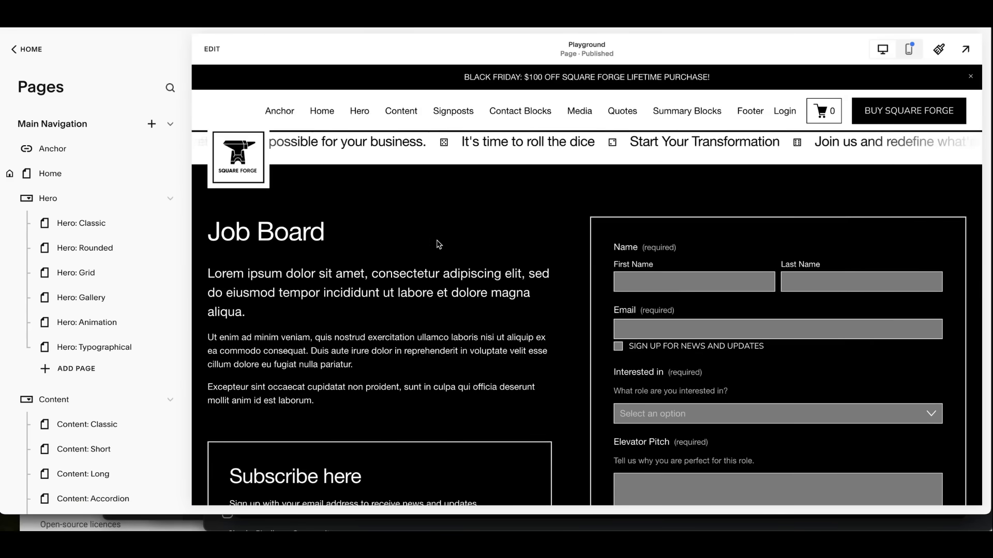
{"action": "scroll", "coordinate": [438, 244], "scroll_direction": "down", "scroll_amount": 2}
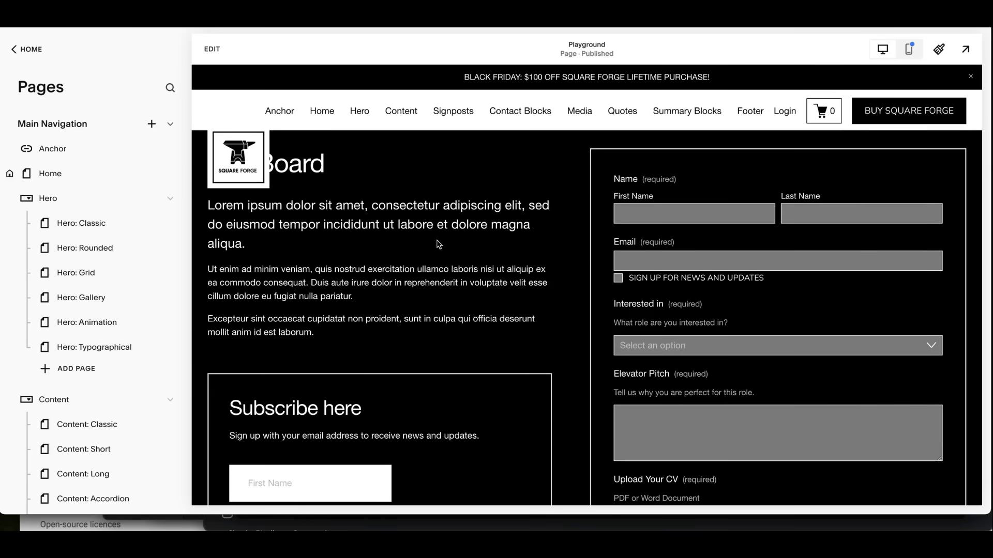
{"action": "scroll", "coordinate": [438, 244], "scroll_direction": "up", "scroll_amount": 2}
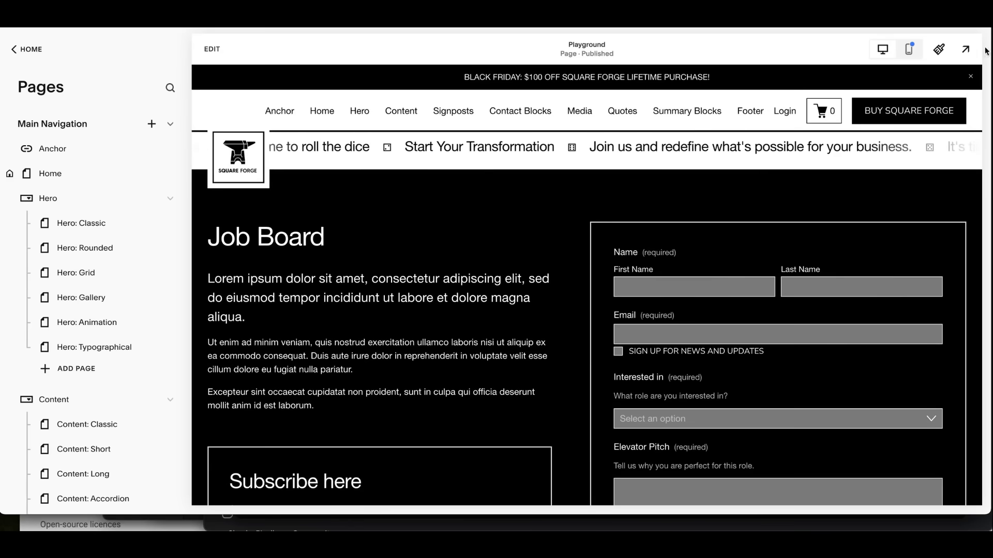
- Check the site in full-screen preview, then delete the Anchor link from the Main Navigation
{"action": "left_click", "coordinate": [965, 49]}
{"action": "scroll", "coordinate": [623, 325], "scroll_direction": "down", "scroll_amount": 3}
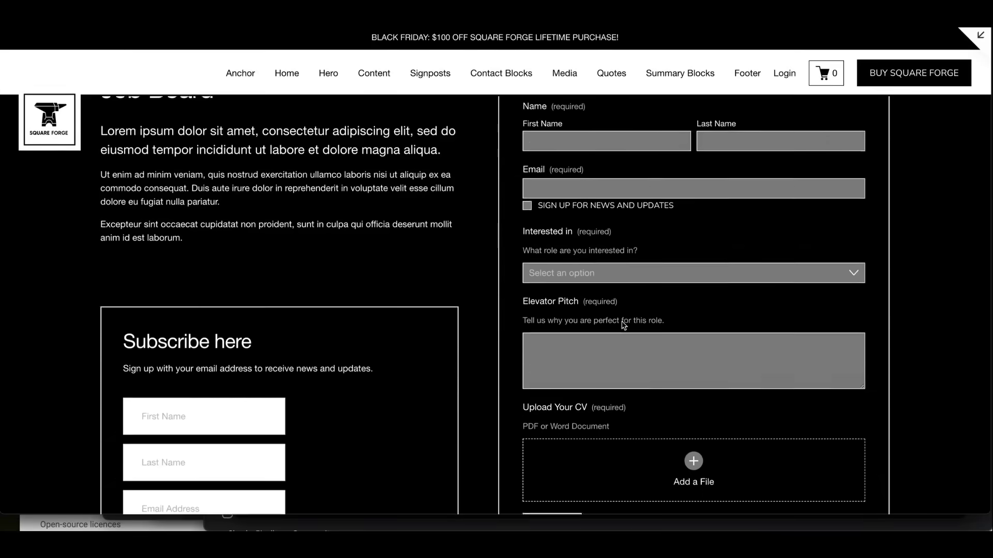
{"action": "scroll", "coordinate": [623, 325], "scroll_direction": "up", "scroll_amount": 1}
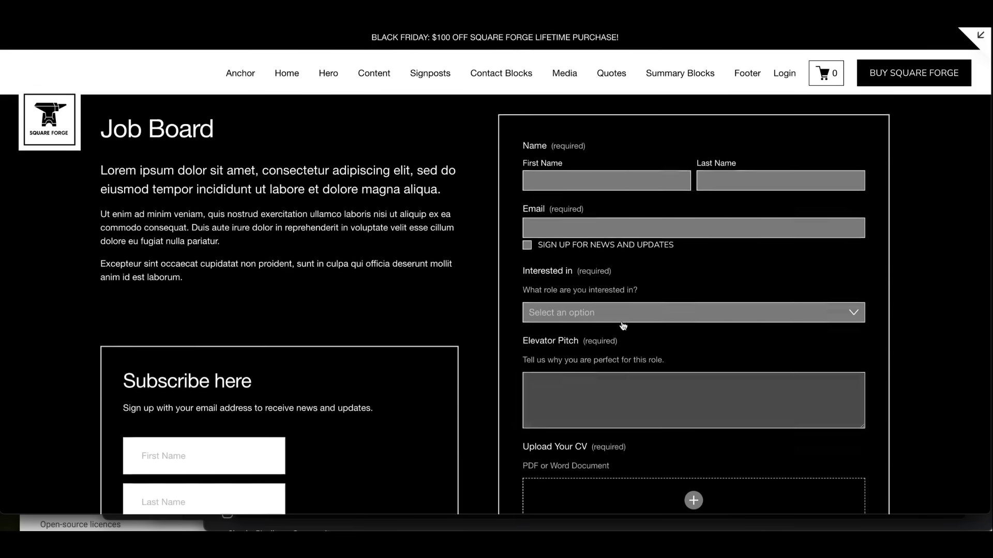
{"action": "scroll", "coordinate": [623, 324], "scroll_direction": "up", "scroll_amount": 5}
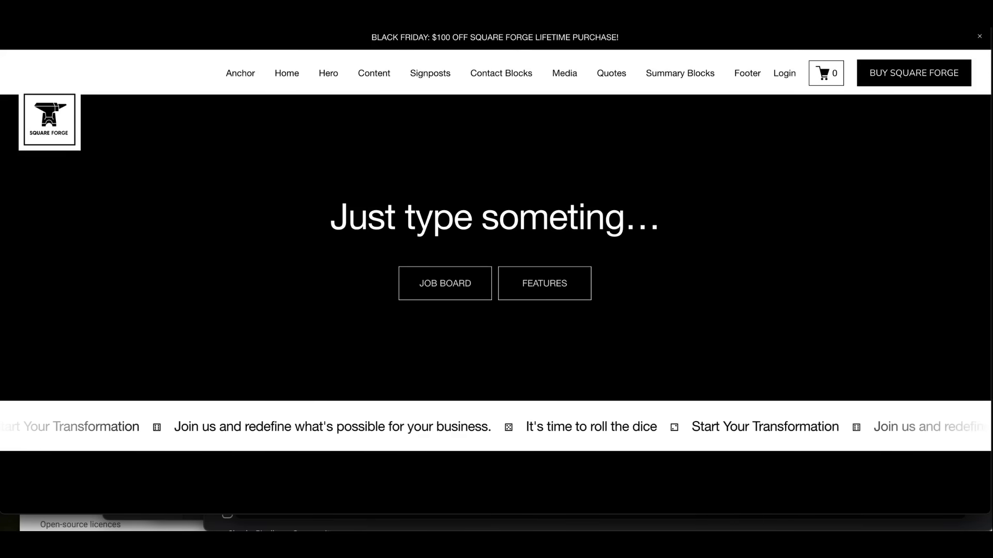
{"action": "left_click", "coordinate": [975, 39]}
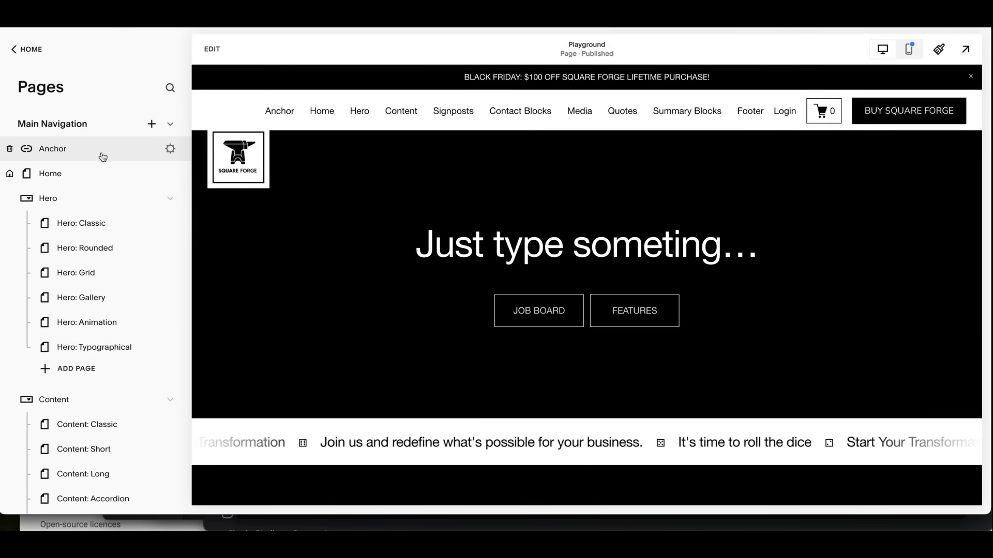
{"action": "left_click", "coordinate": [9, 148]}
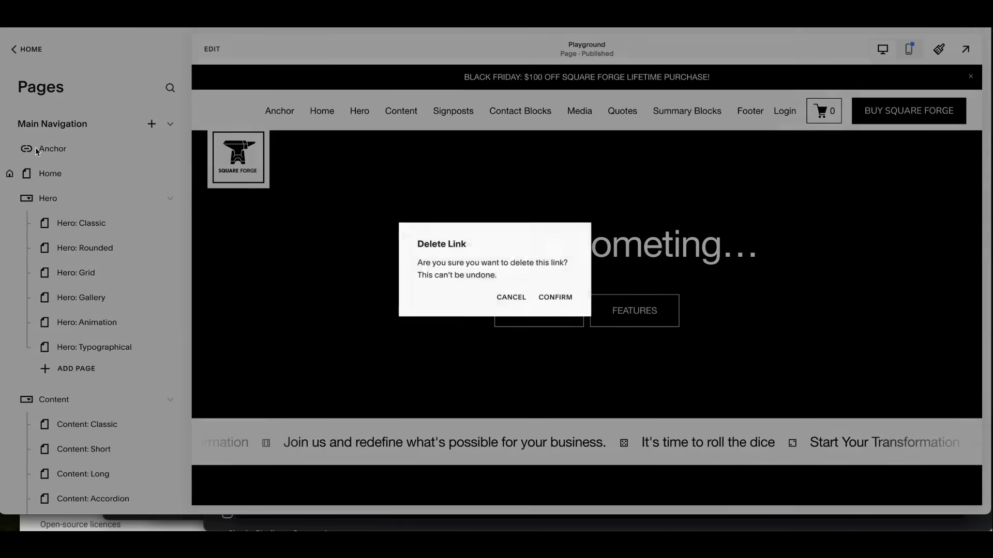
{"action": "left_click", "coordinate": [549, 298]}
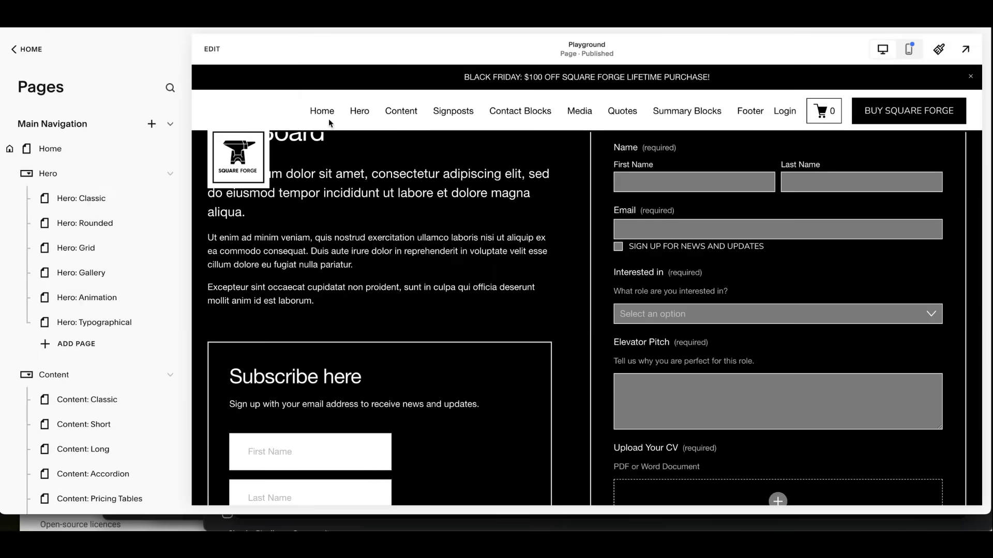